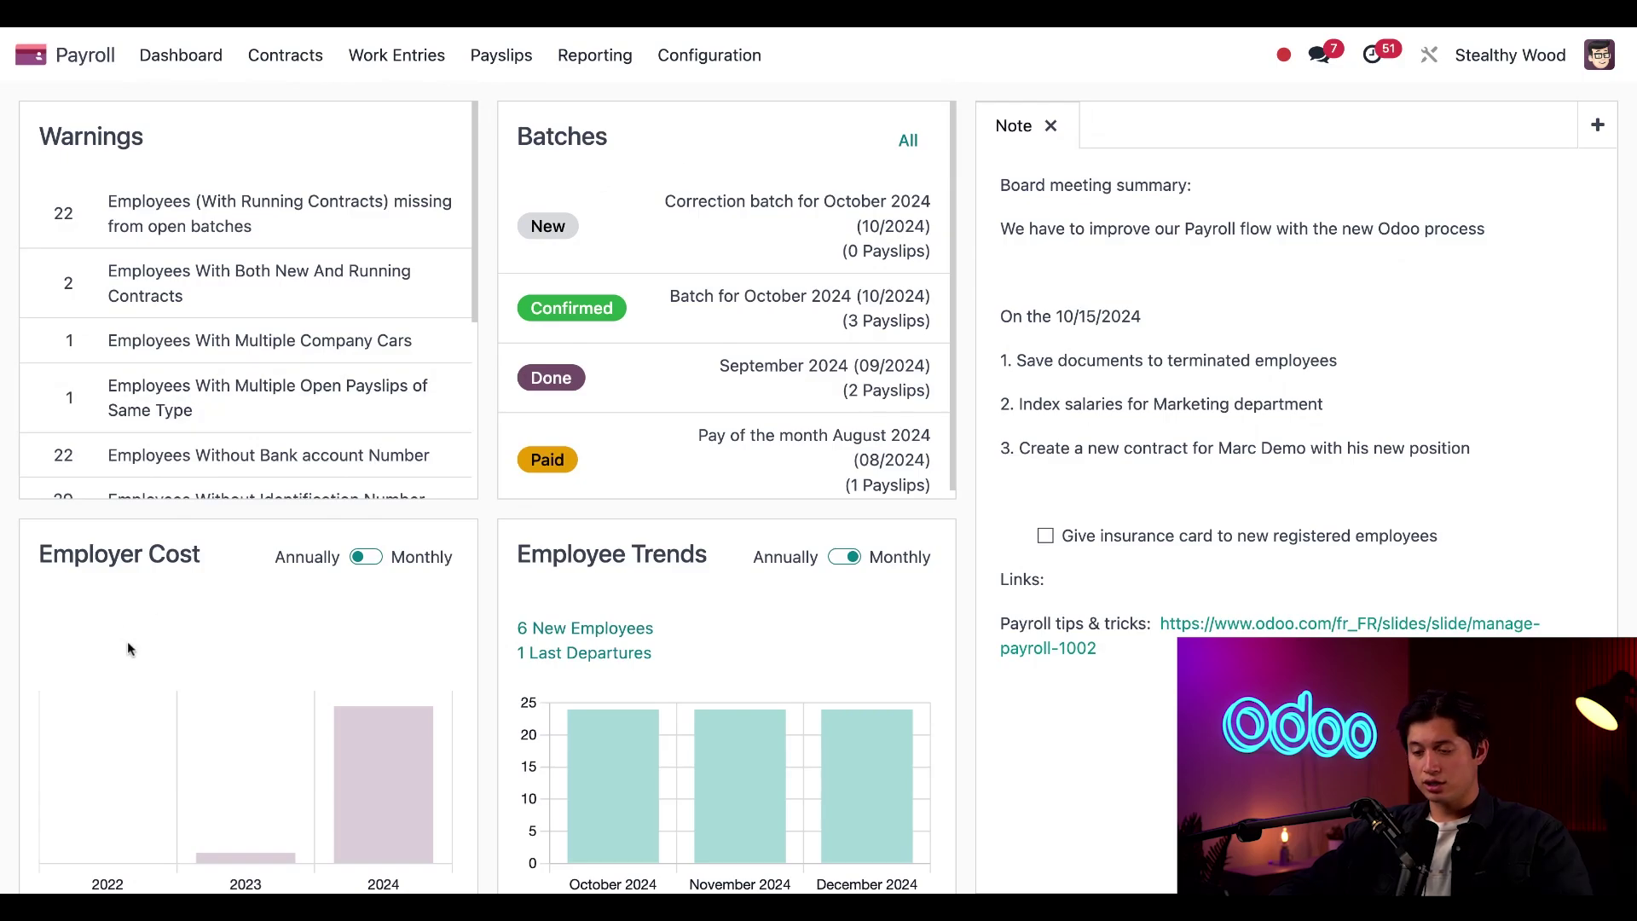
Step: Switch the Employer Cost chart to monthly and the Employee Trends chart to annual figures
{"action": "scroll", "coordinate": [160, 631], "scroll_direction": "down", "scroll_amount": 1}
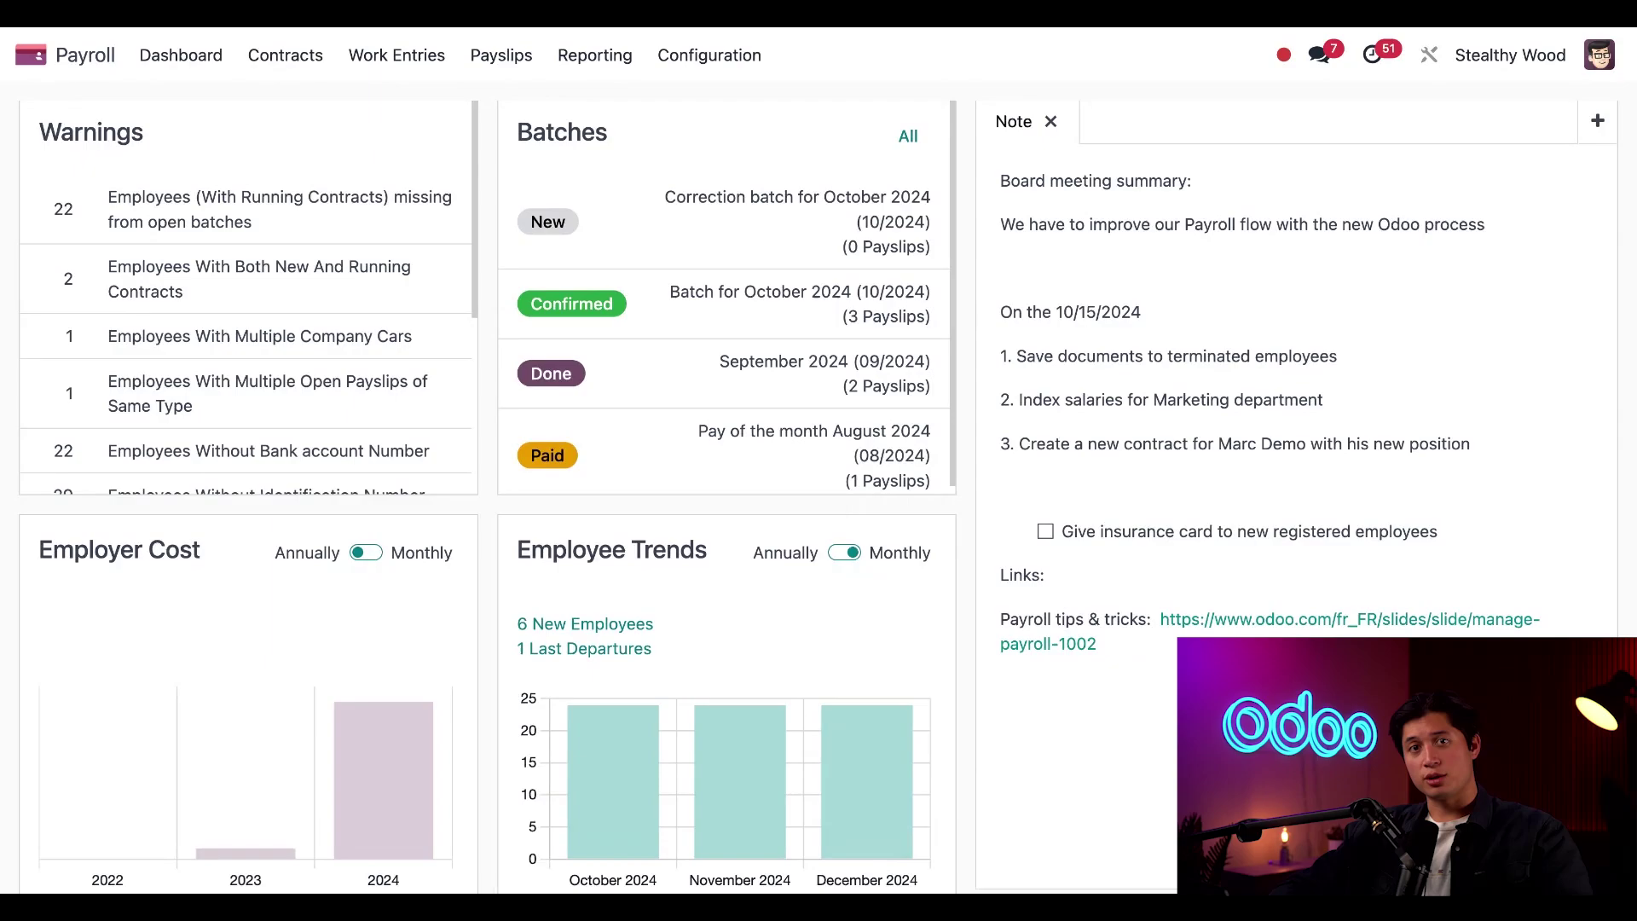
{"action": "left_click", "coordinate": [365, 553]}
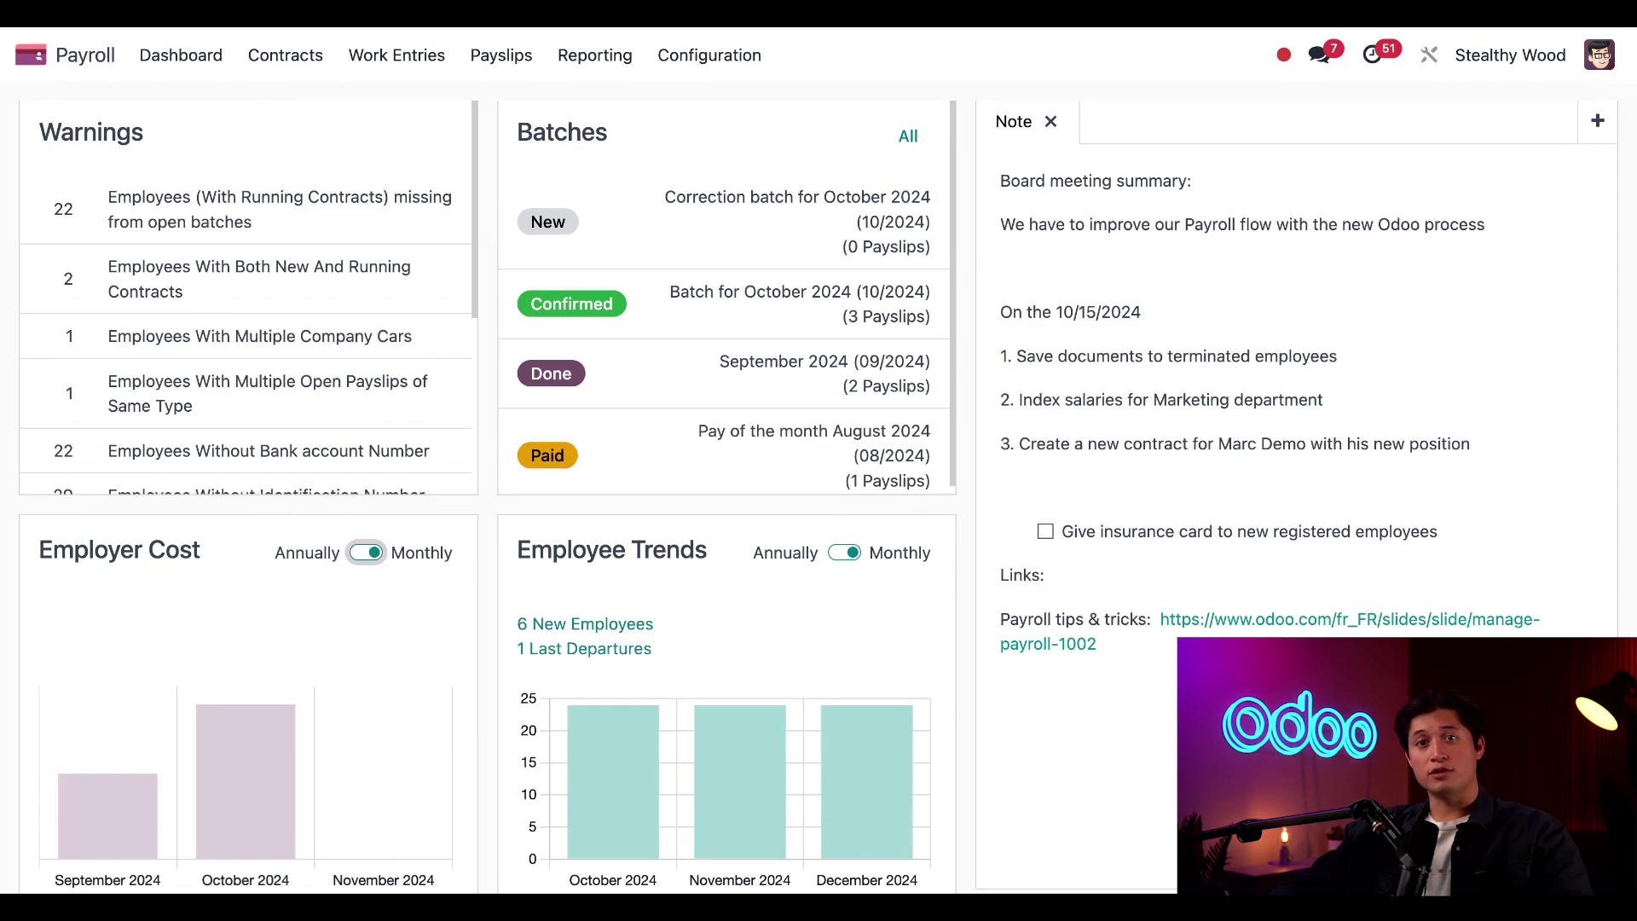
{"action": "left_click", "coordinate": [853, 554]}
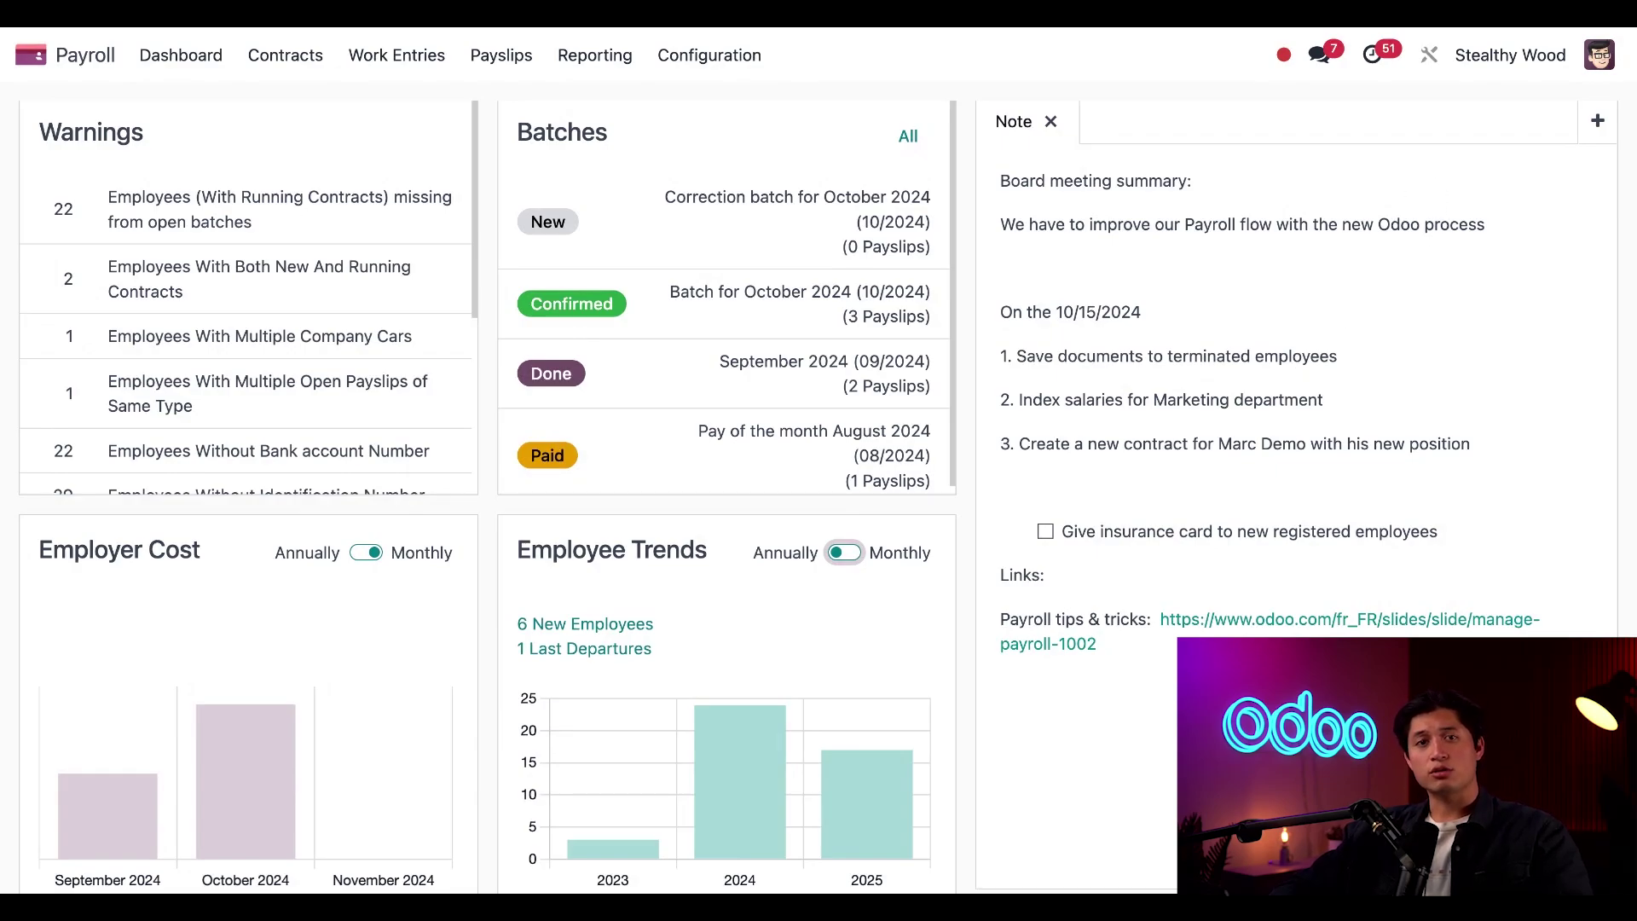
Step: Create a new note kept as Untitled and bring up its content-block list to reach Banner Warning
{"action": "left_click", "coordinate": [1600, 122]}
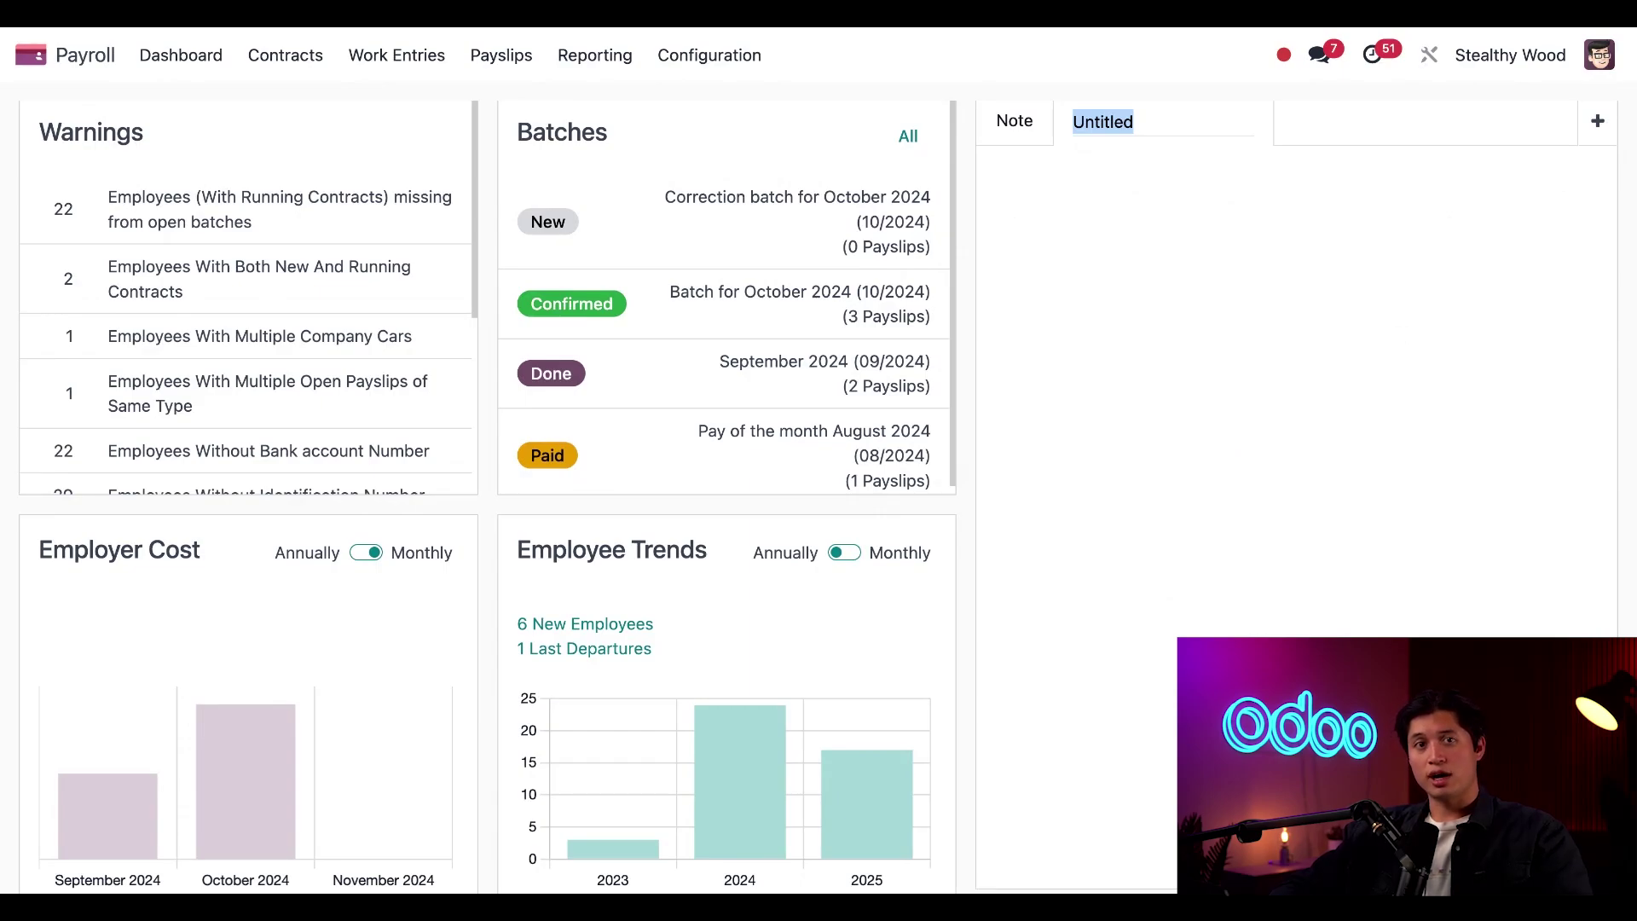
{"action": "left_click", "coordinate": [1277, 260]}
{"action": "left_click", "coordinate": [1093, 213]}
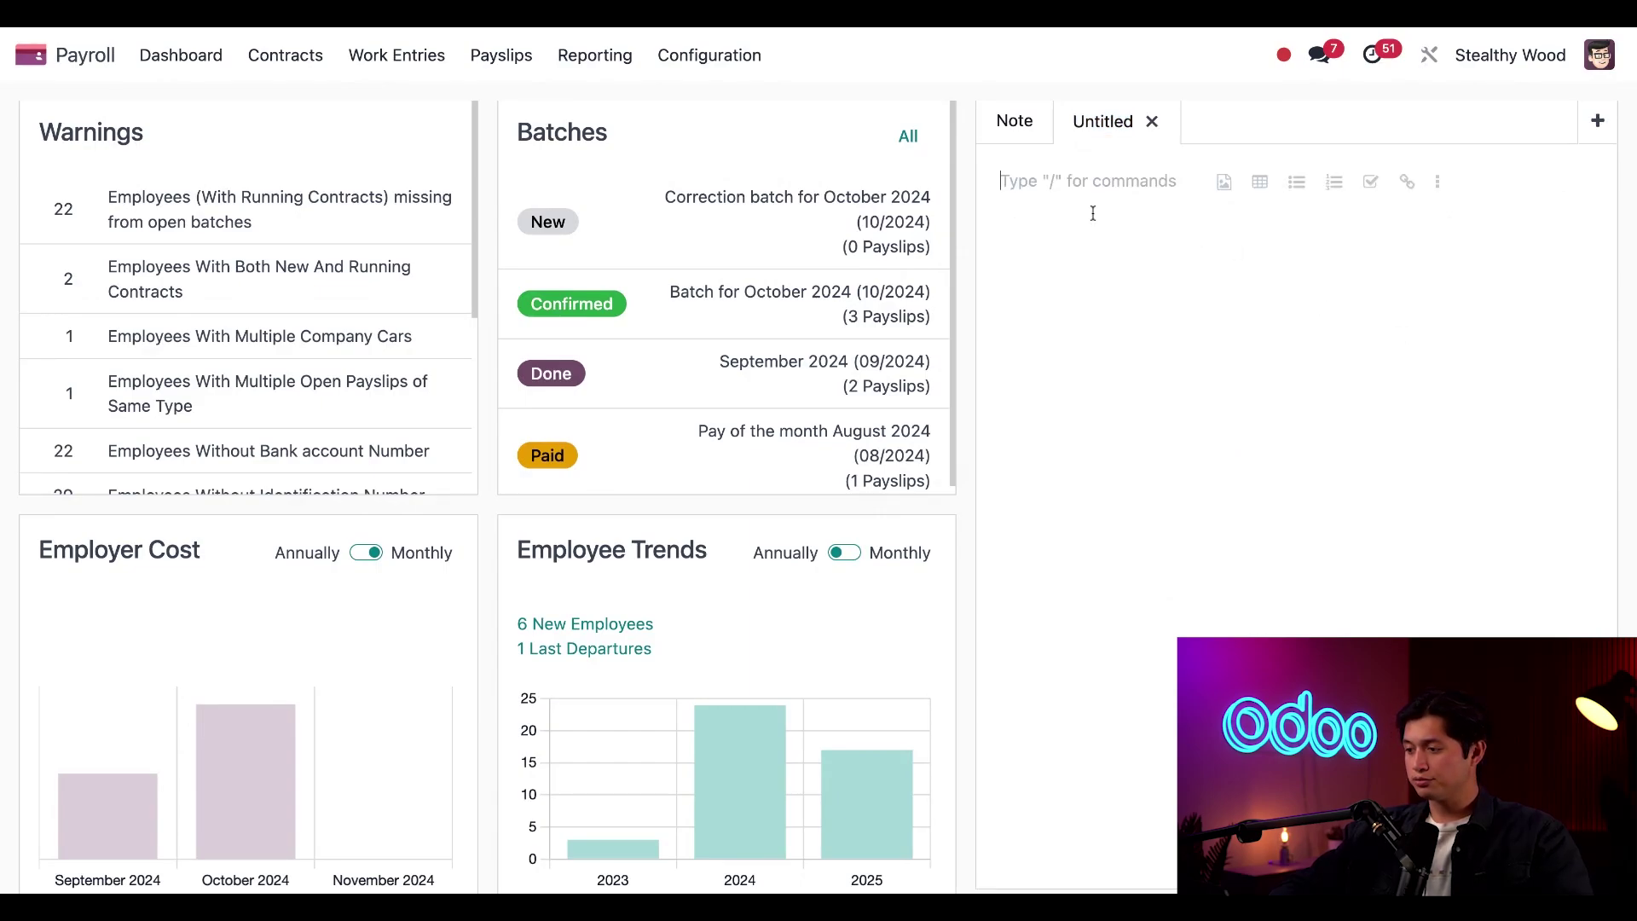
{"action": "left_click", "coordinate": [1439, 186]}
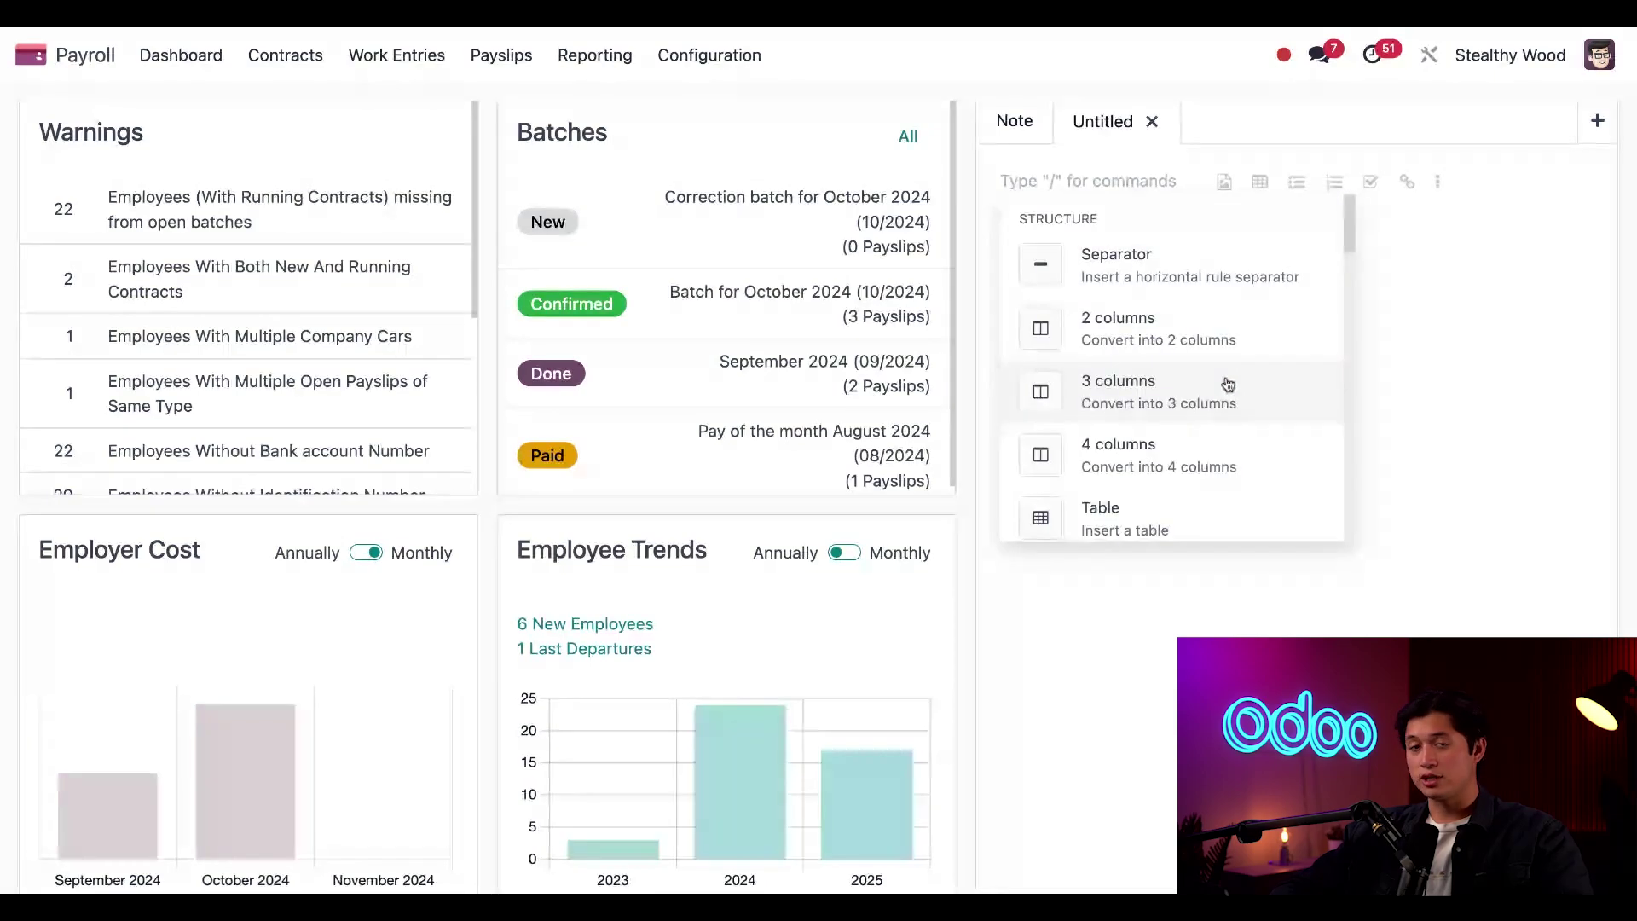
{"action": "scroll", "coordinate": [1227, 385], "scroll_direction": "down", "scroll_amount": 5}
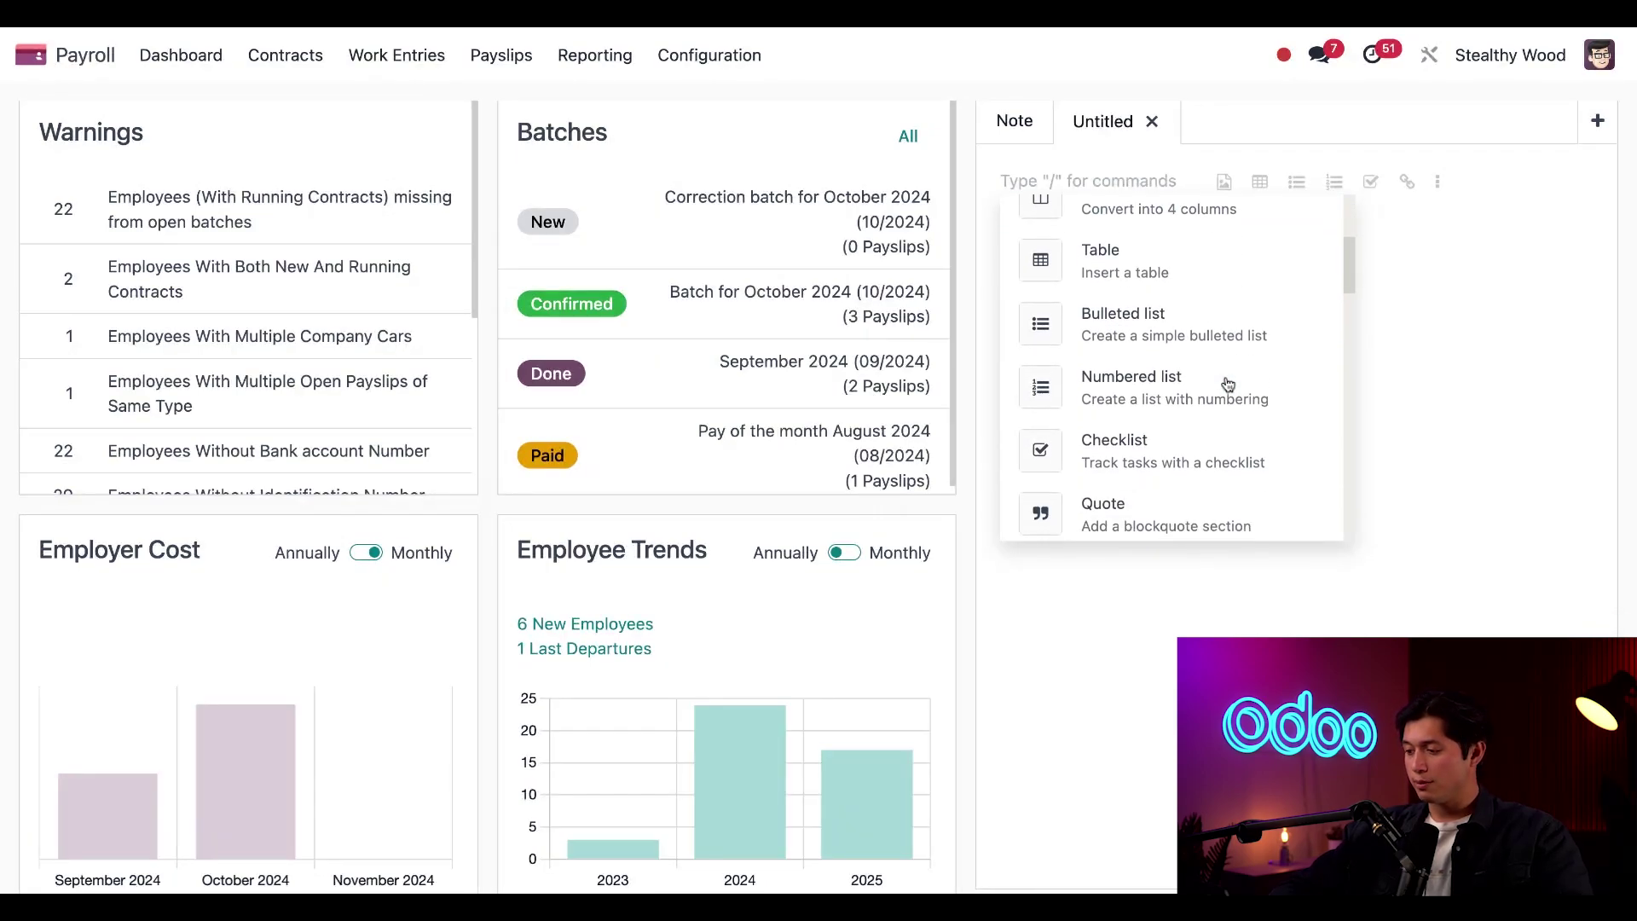
{"action": "scroll", "coordinate": [1227, 385], "scroll_direction": "down", "scroll_amount": 2}
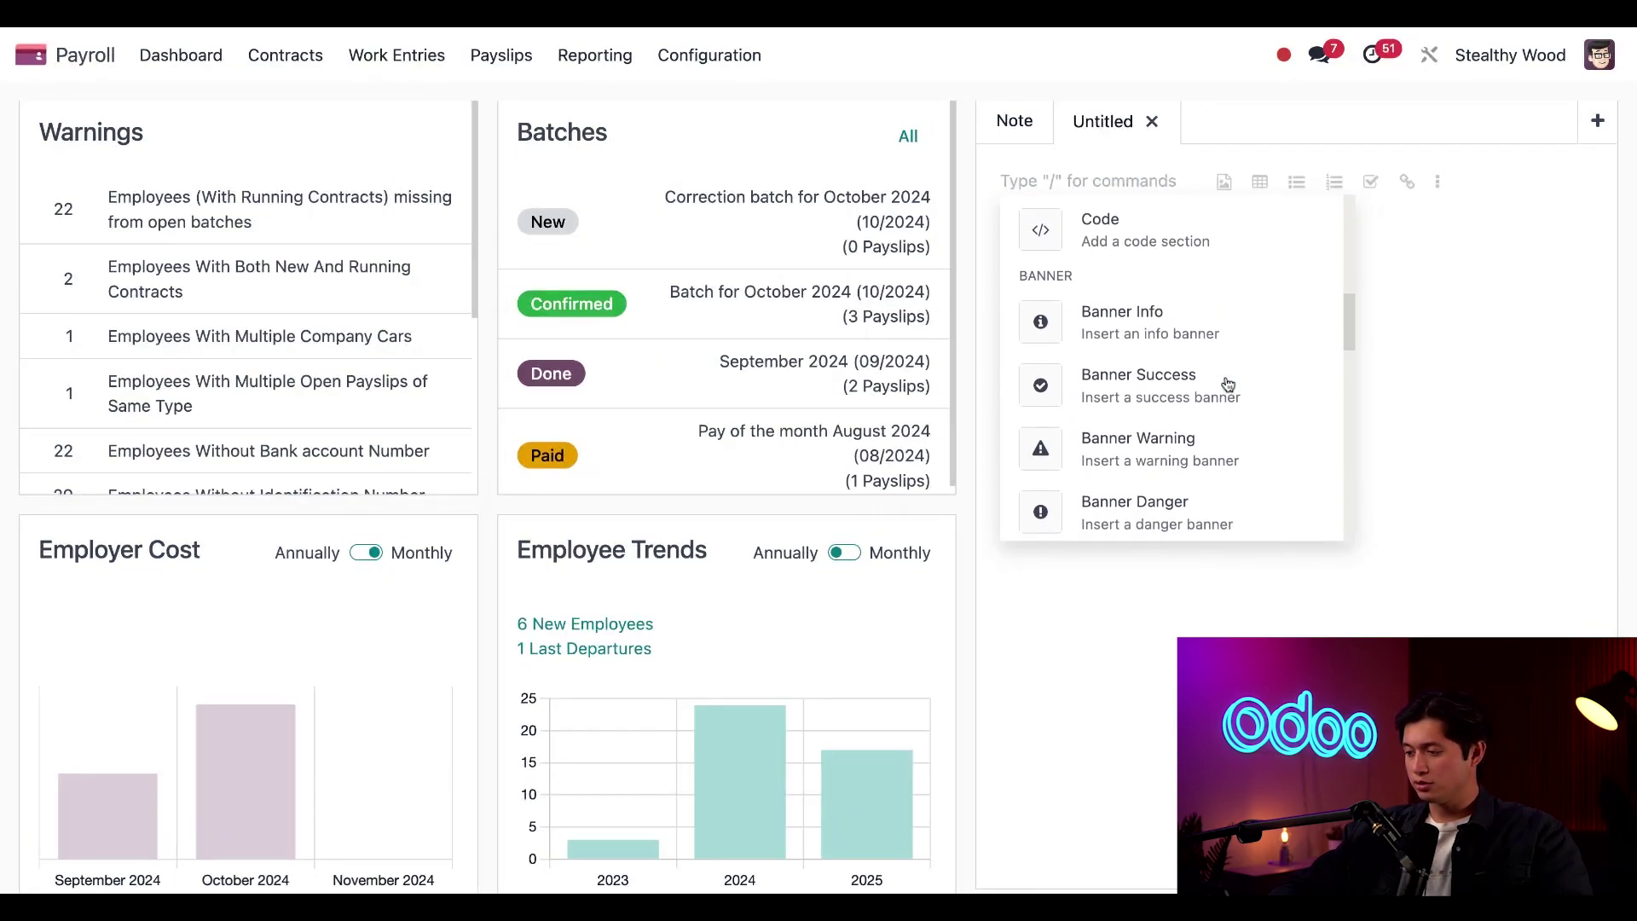
Step: Insert a warning banner with the labor law ruling sentence, linked to the article's URL
{"action": "left_click", "coordinate": [1212, 448]}
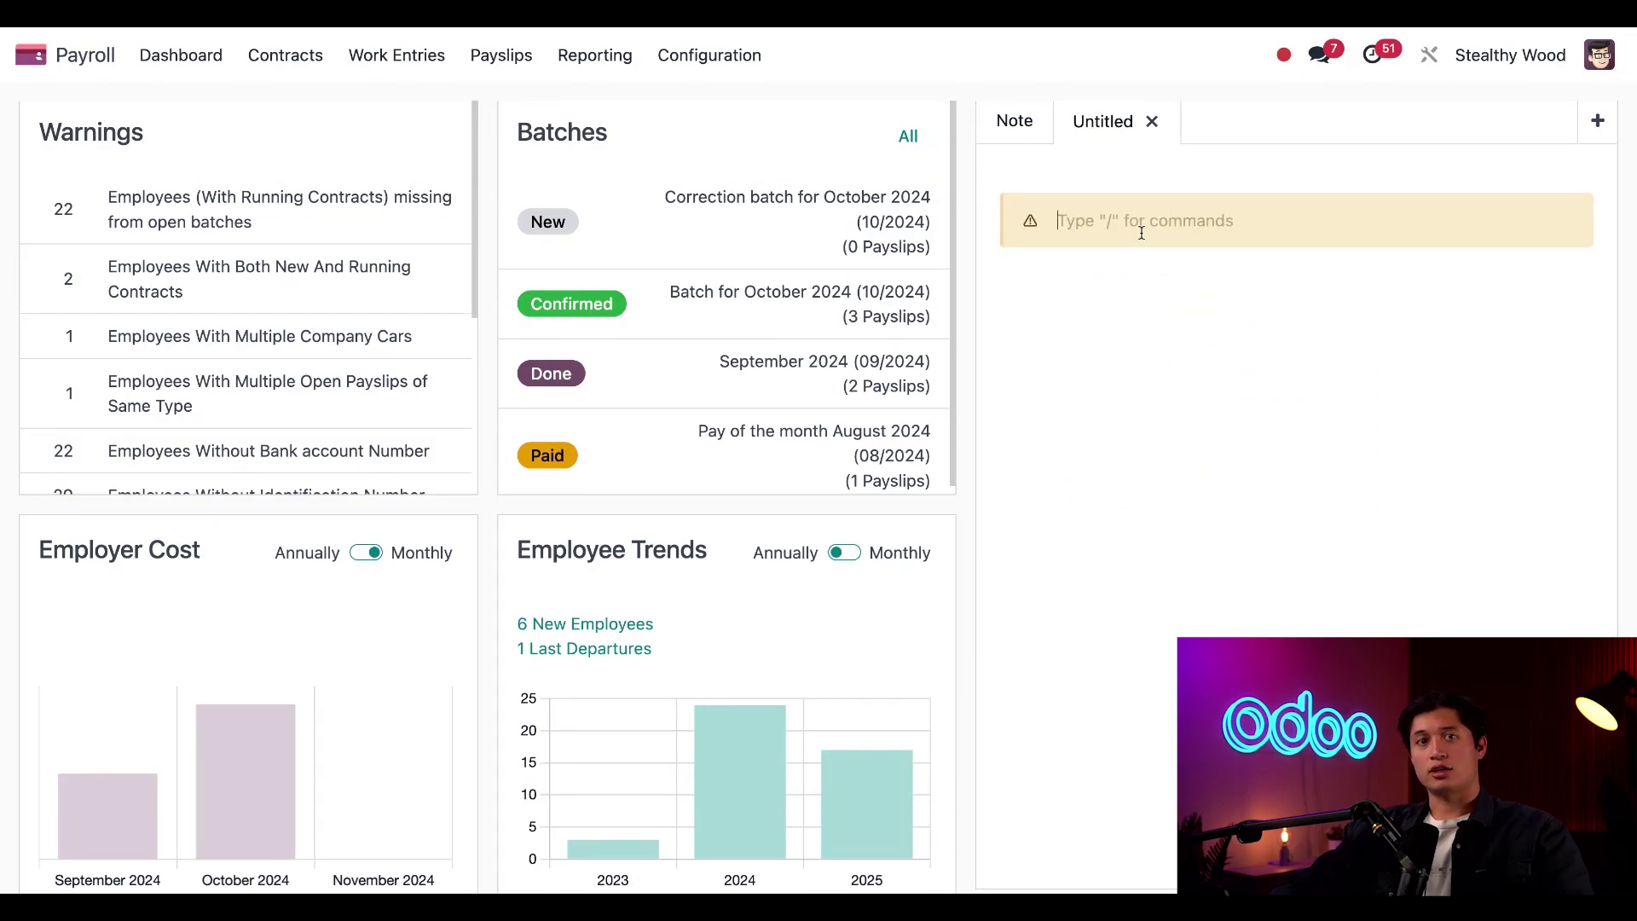
{"action": "type", "text": "Read this new article about a new labor law ruling"}
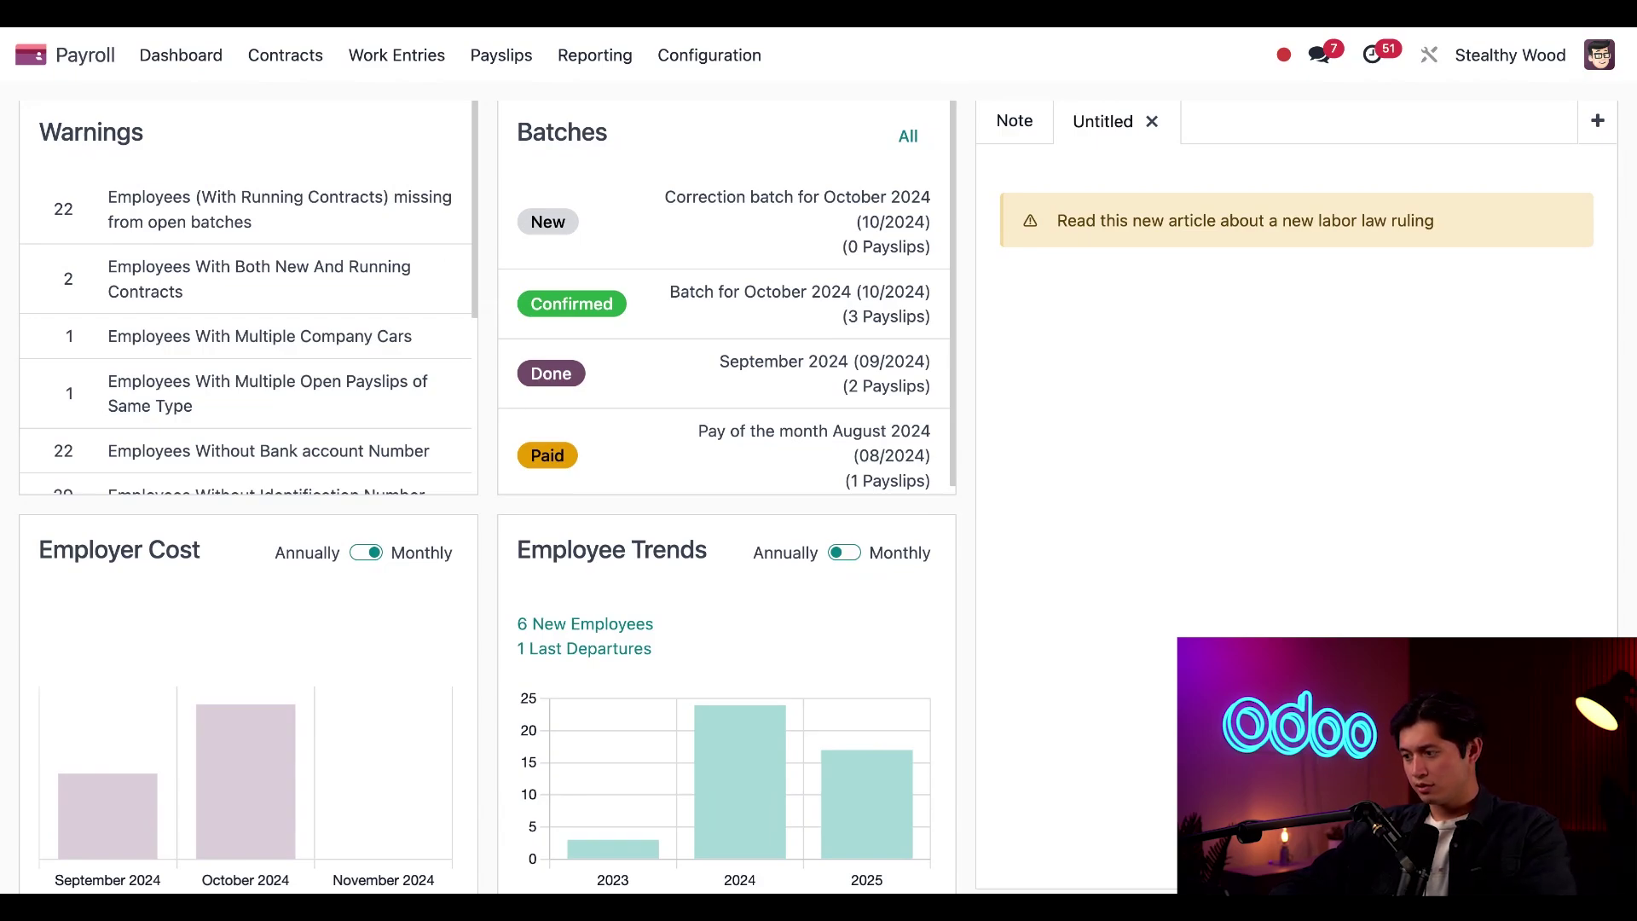
{"action": "key", "text": "shift+Home"}
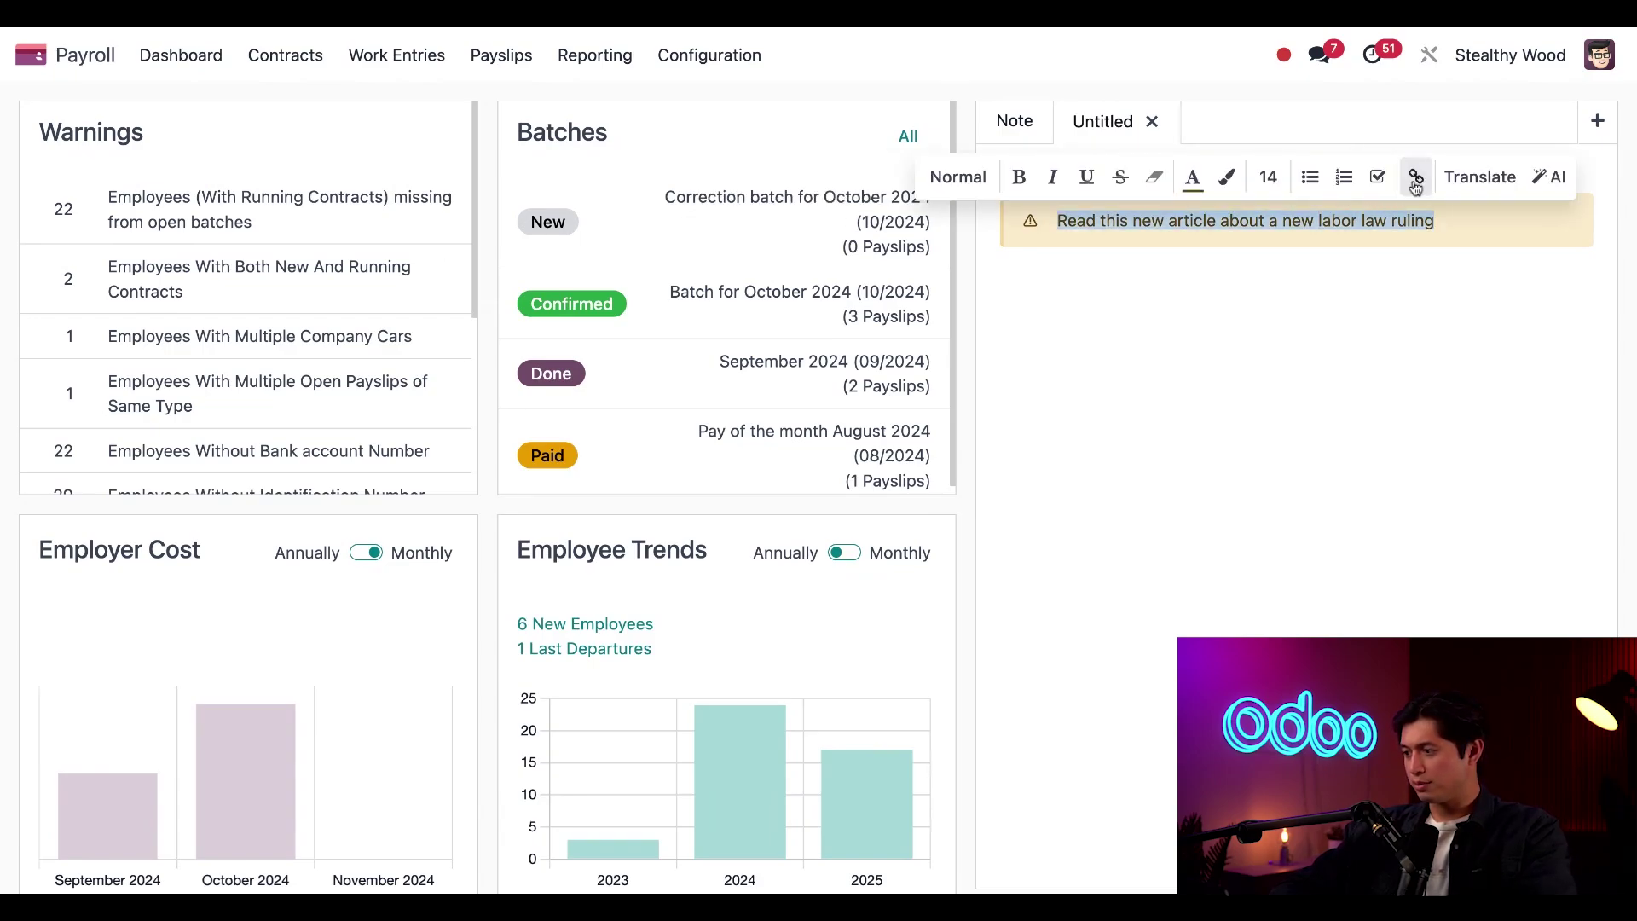
{"action": "left_click", "coordinate": [1416, 179]}
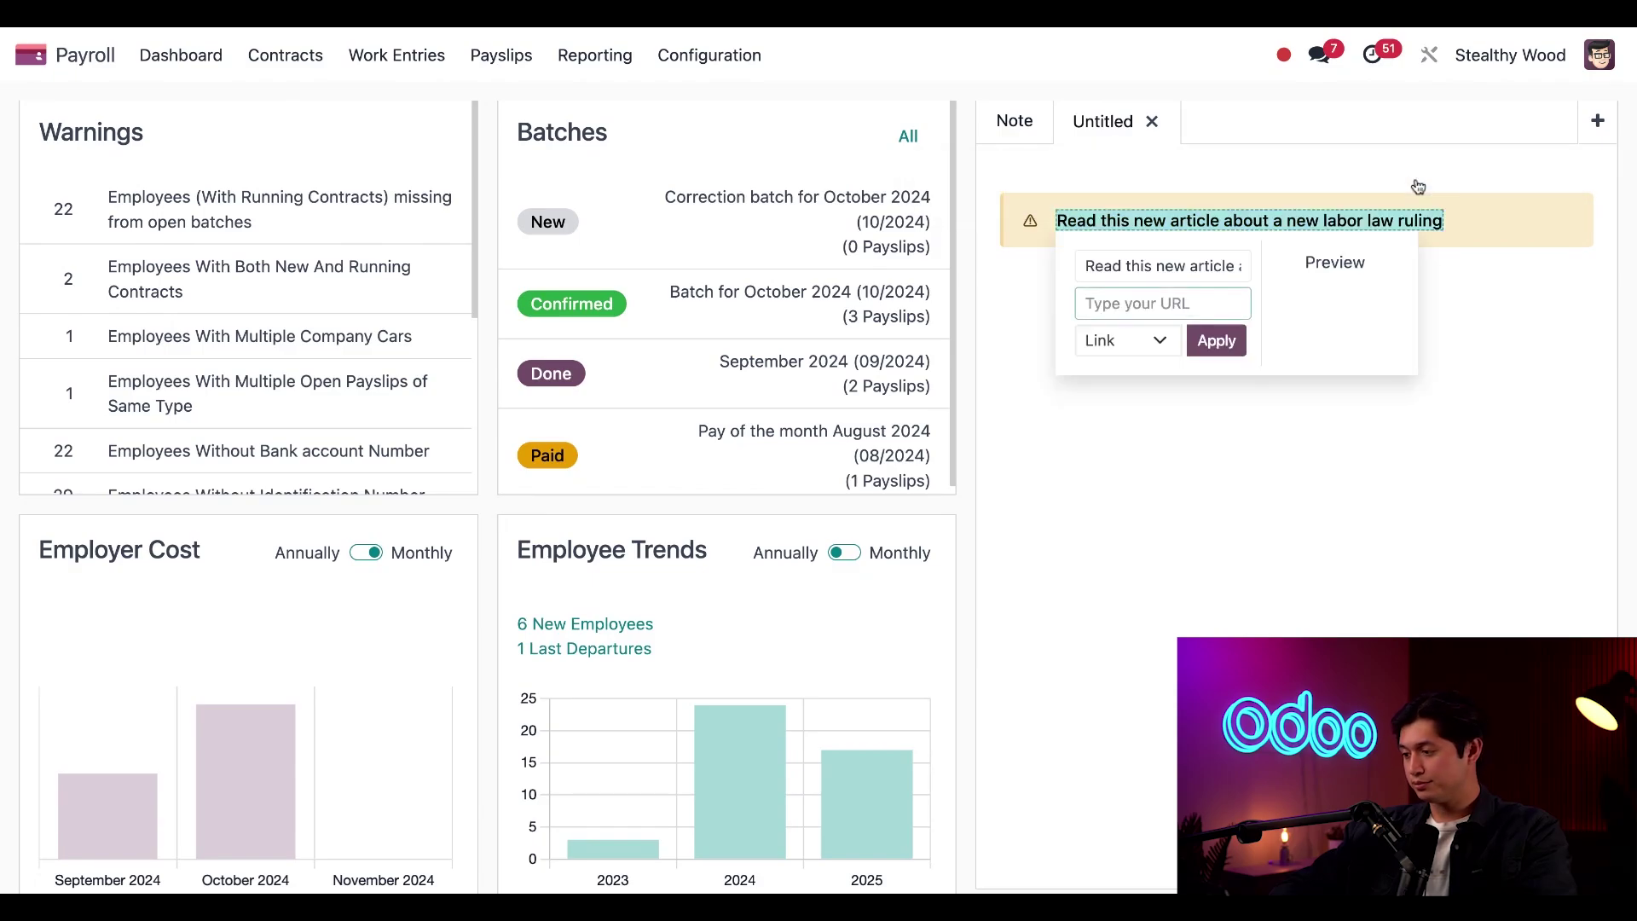
{"action": "key", "text": "ctrl+v"}
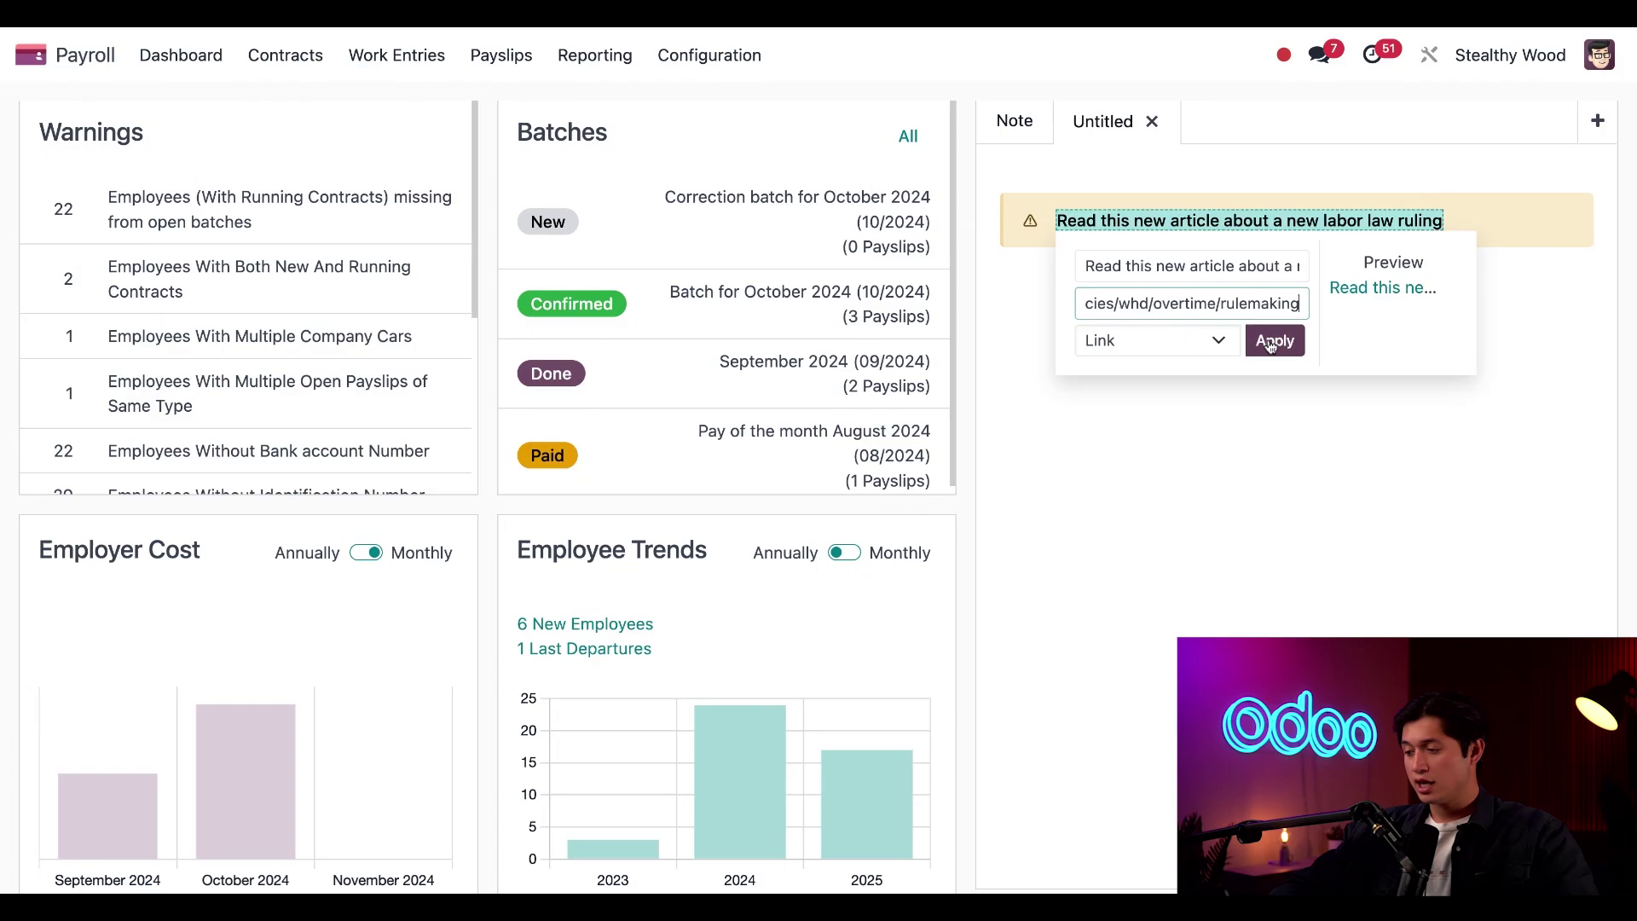
{"action": "left_click", "coordinate": [1272, 342]}
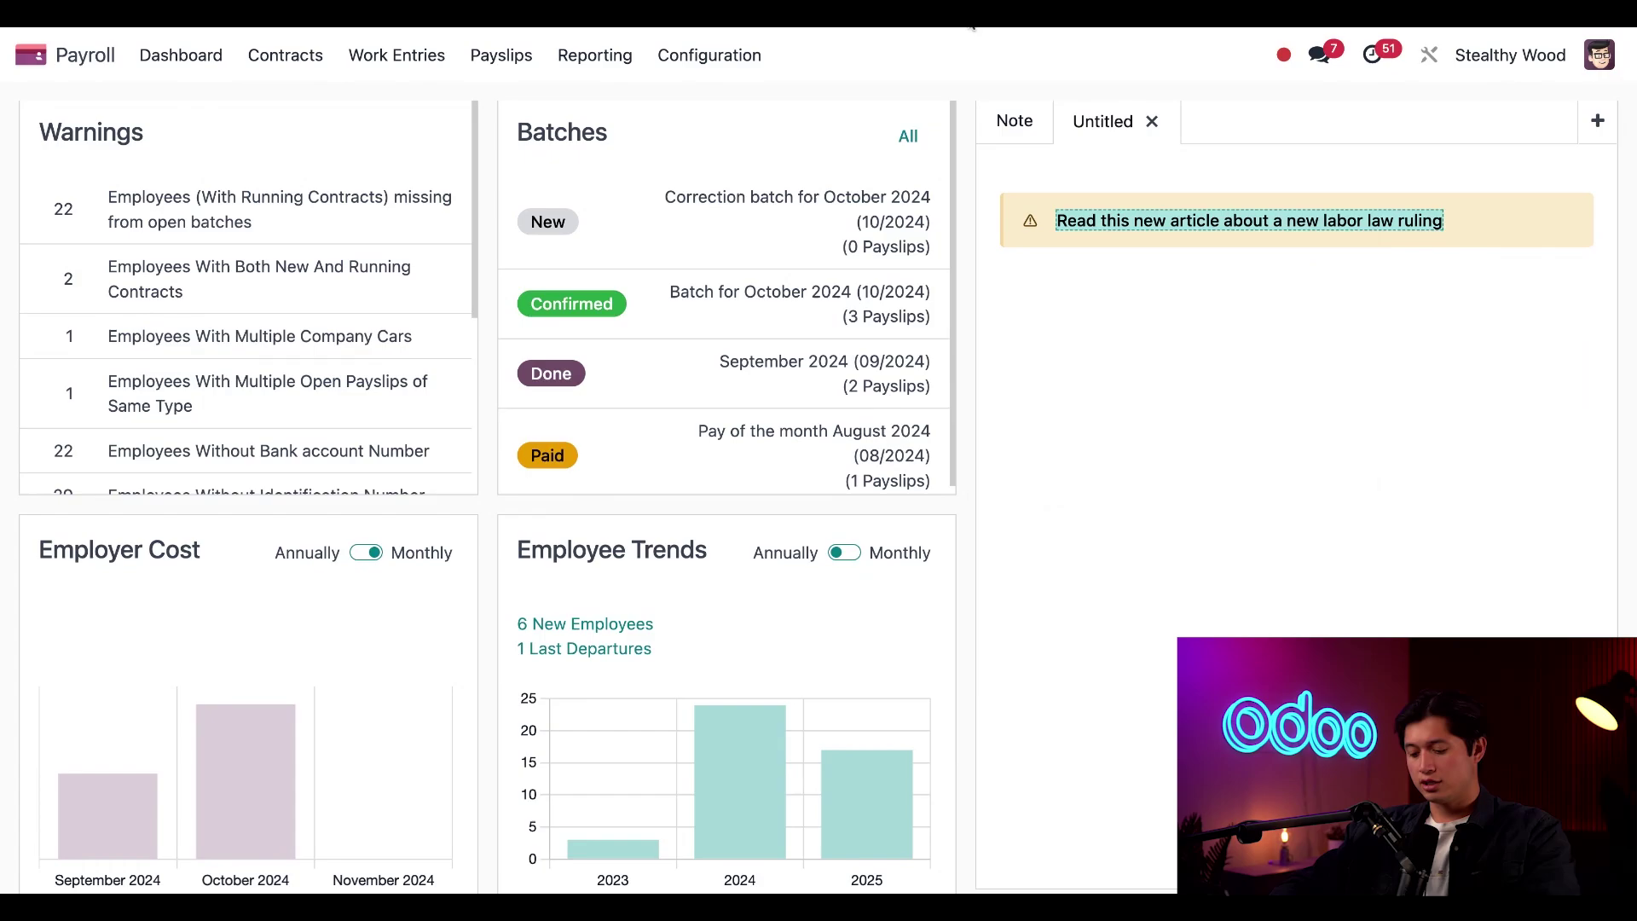
Step: Add the line 'We will have a meeting on this in 2 weeks.' and retitle the note 'Labor Law Updates'
{"action": "left_click", "coordinate": [1108, 290]}
{"action": "type", "text": "We will have a meeting on this in 2 weeks."}
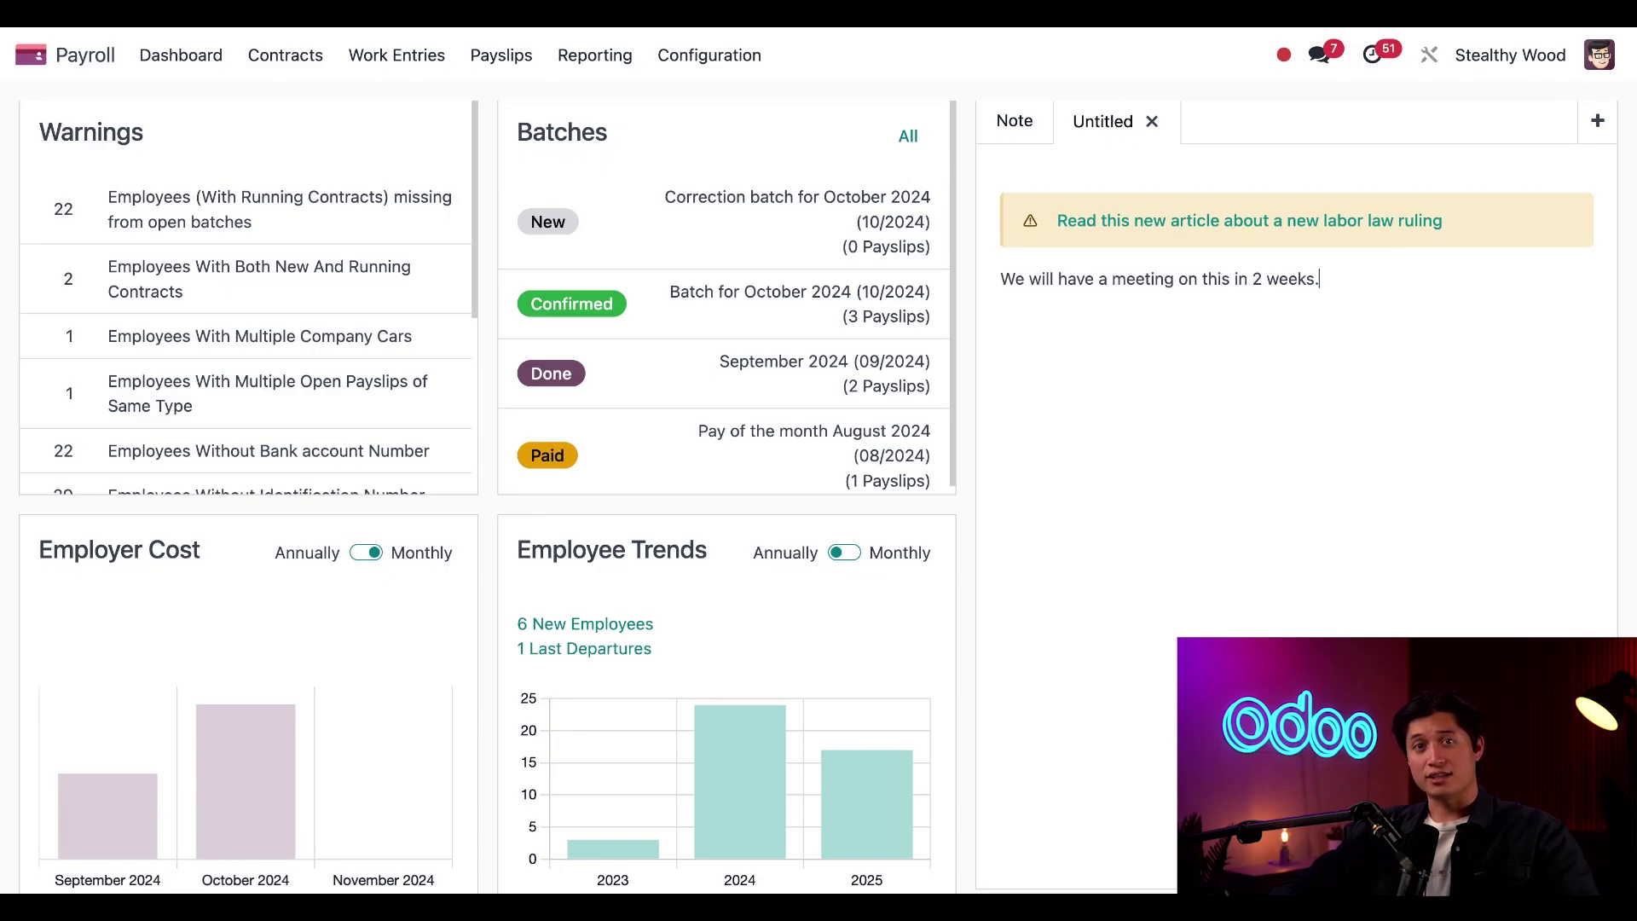
{"action": "double_click", "coordinate": [1108, 130]}
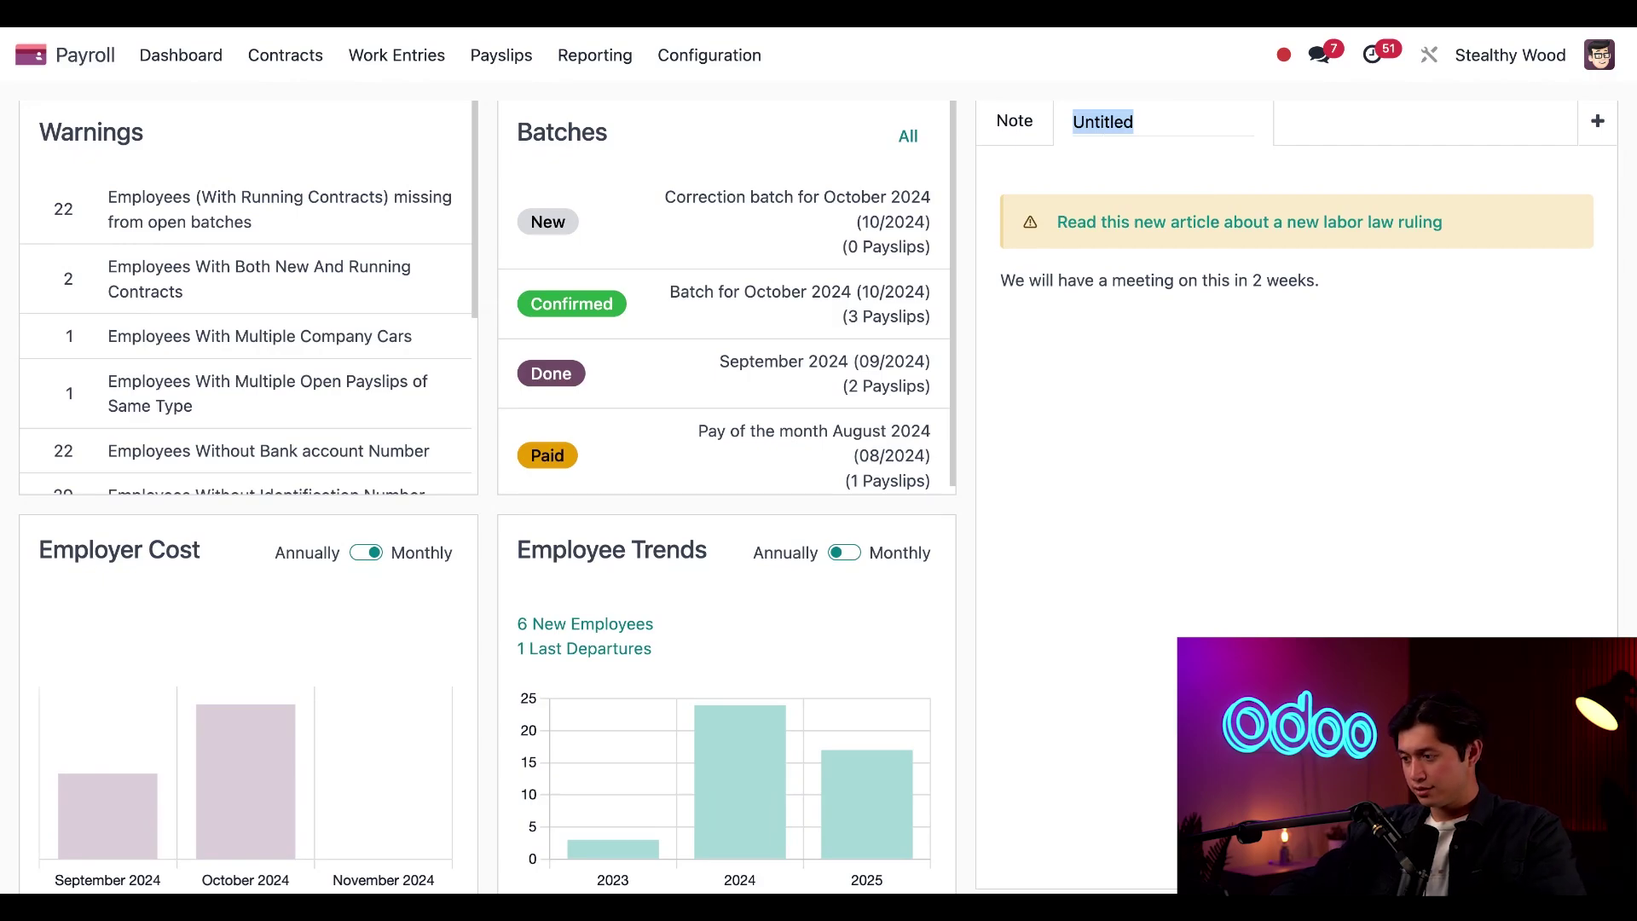
{"action": "type", "text": "Labor Law"}
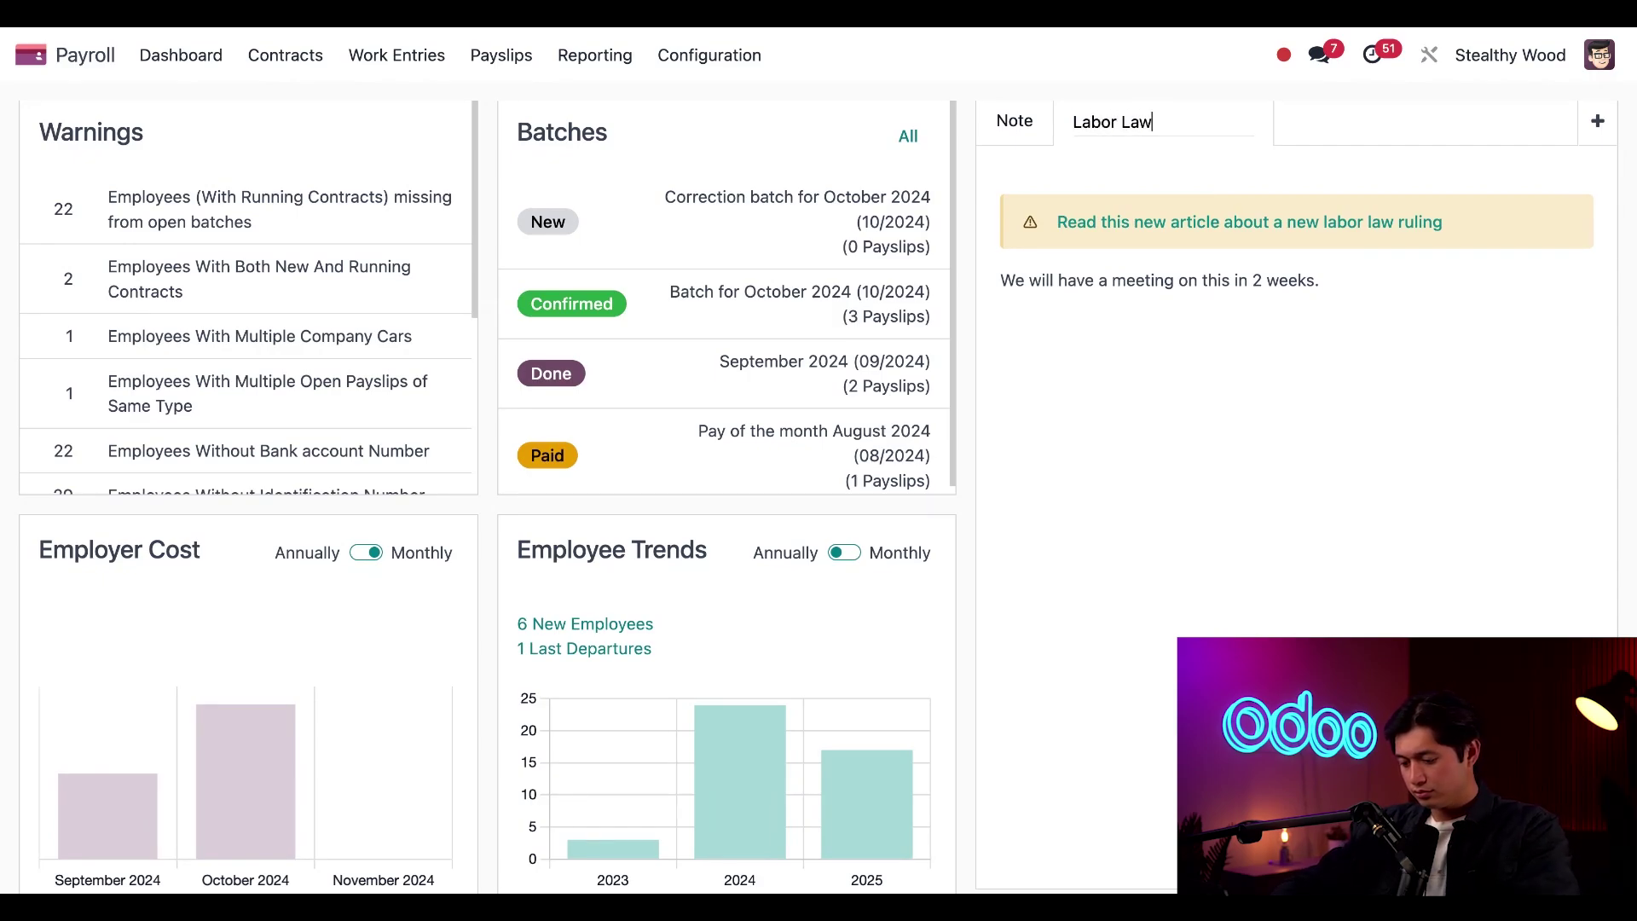
{"action": "type", "text": " Updates"}
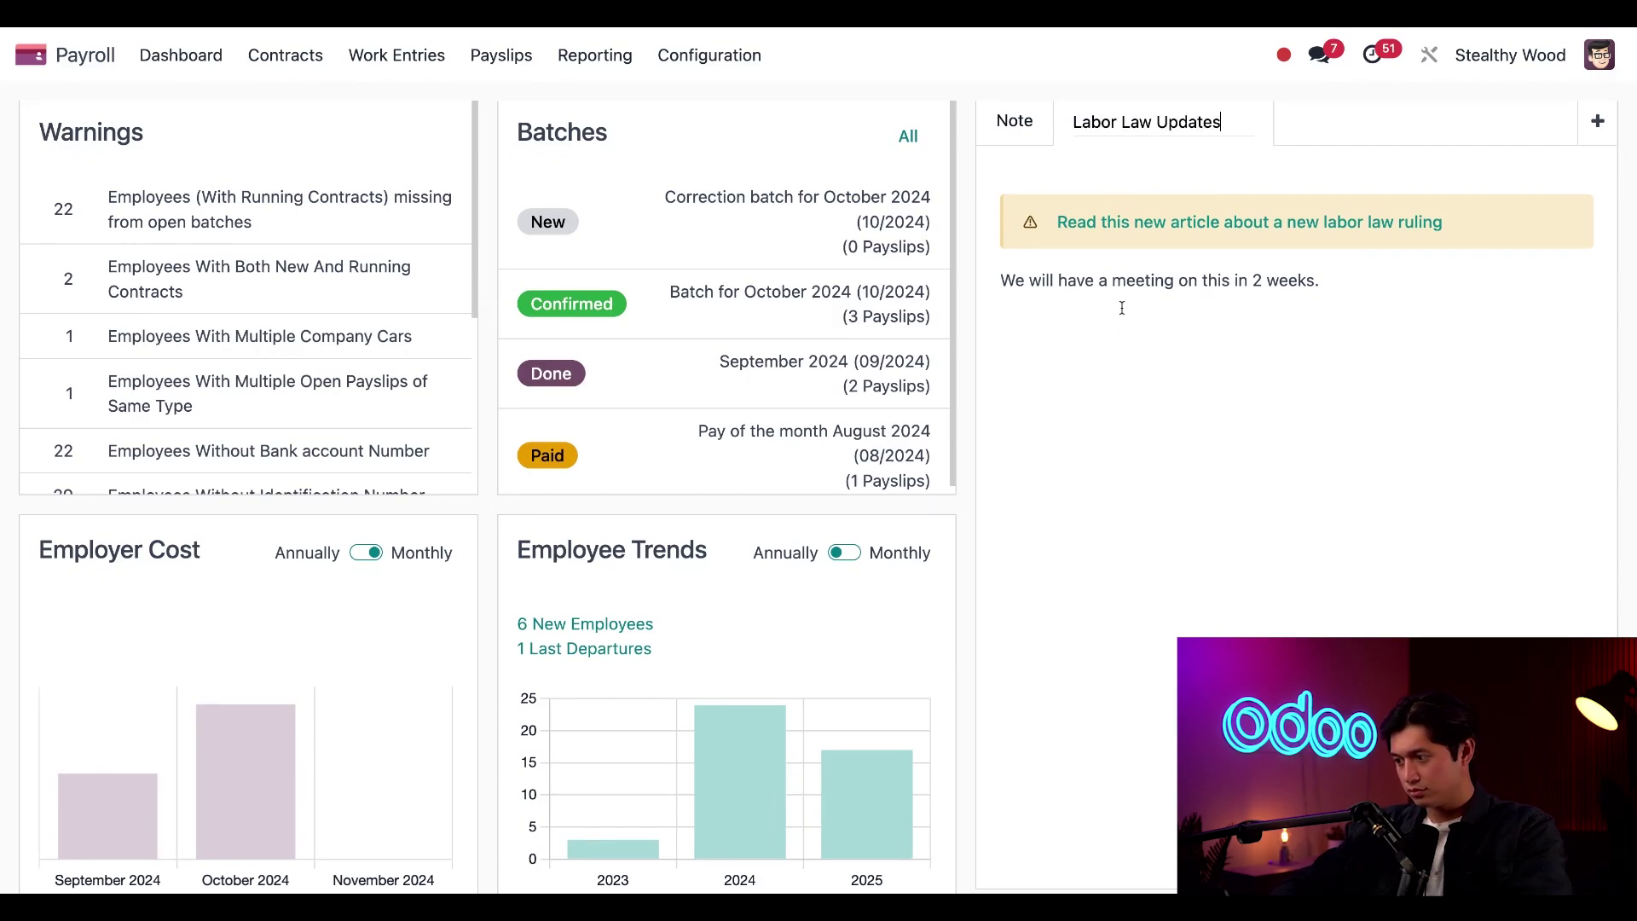
{"action": "left_click", "coordinate": [1198, 427]}
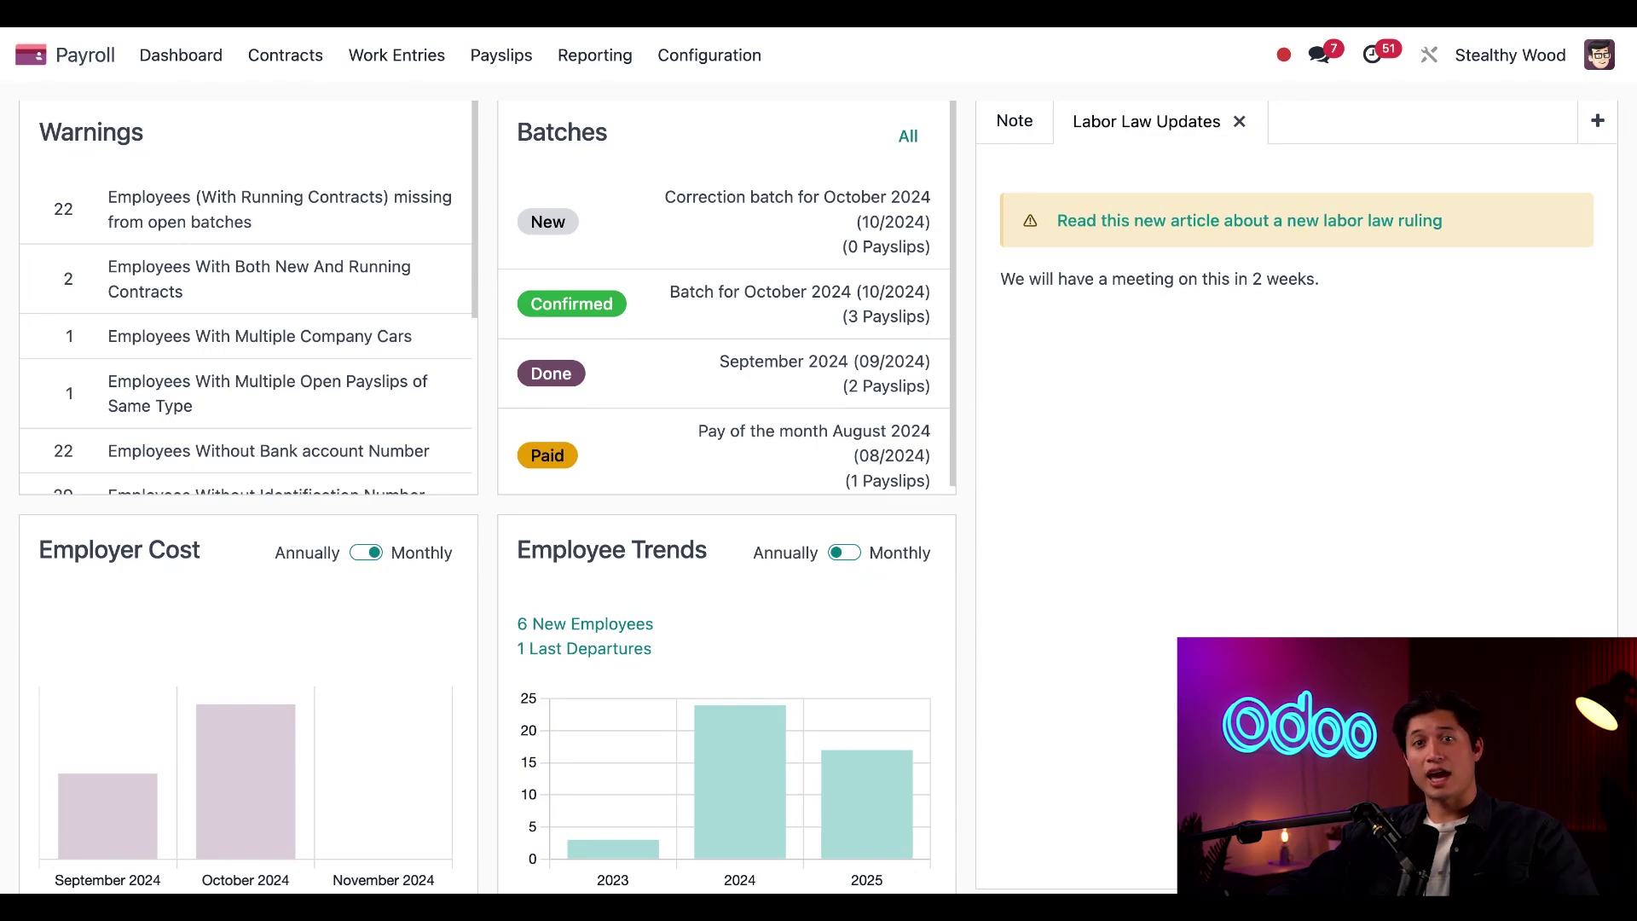
Step: Go to Configuration > Work Entry Types
{"action": "left_click", "coordinate": [698, 58]}
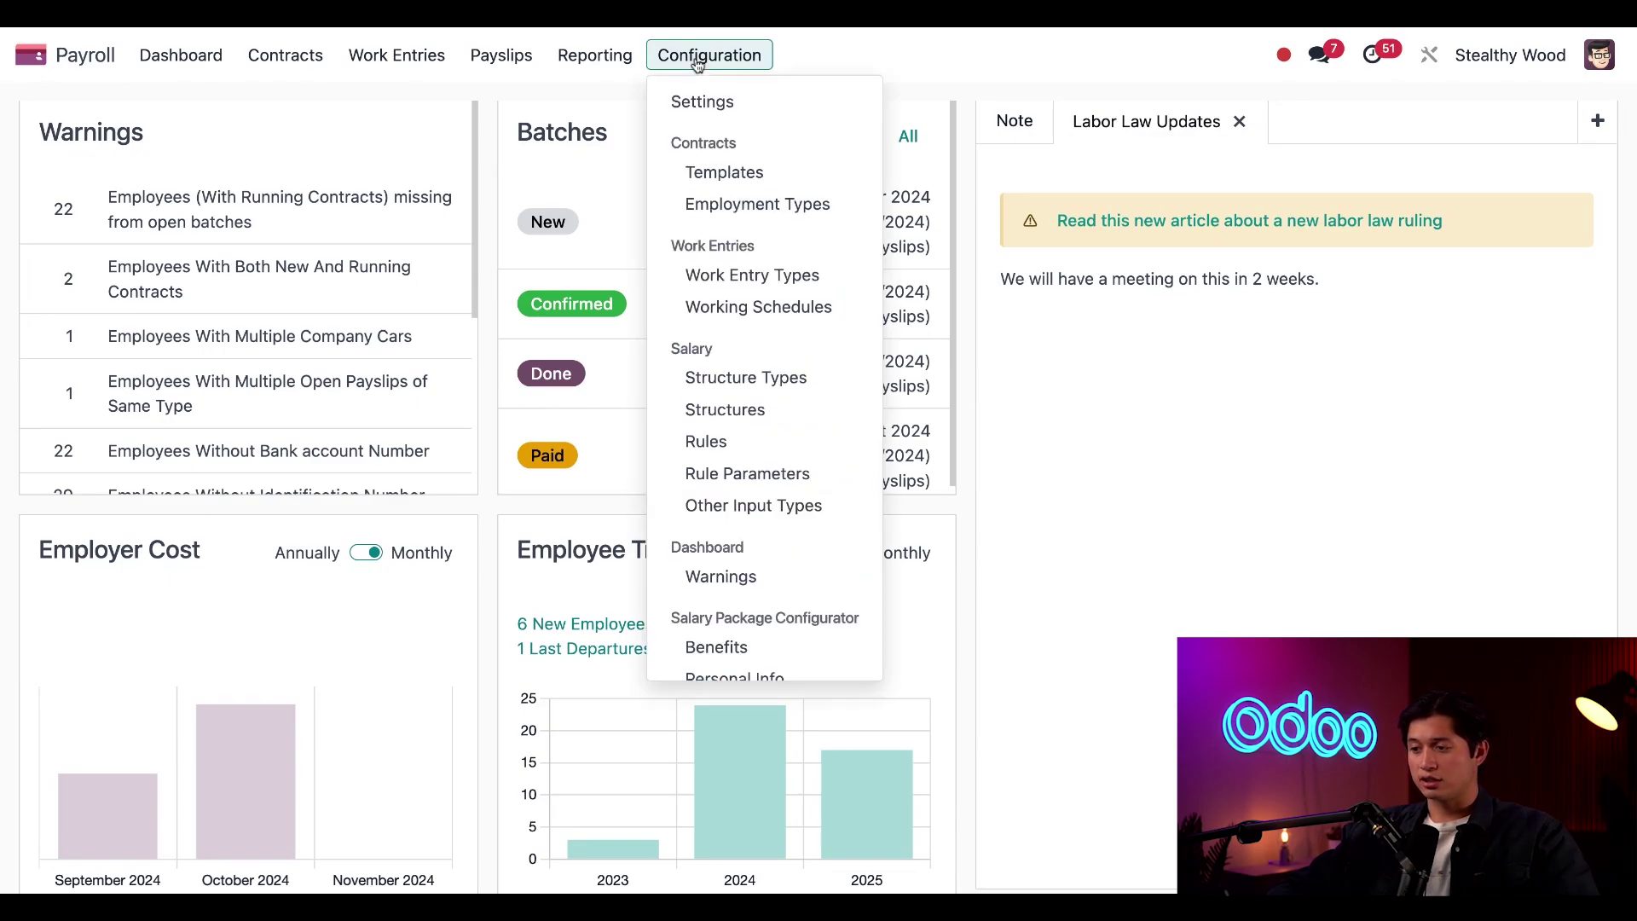
{"action": "left_click", "coordinate": [836, 284]}
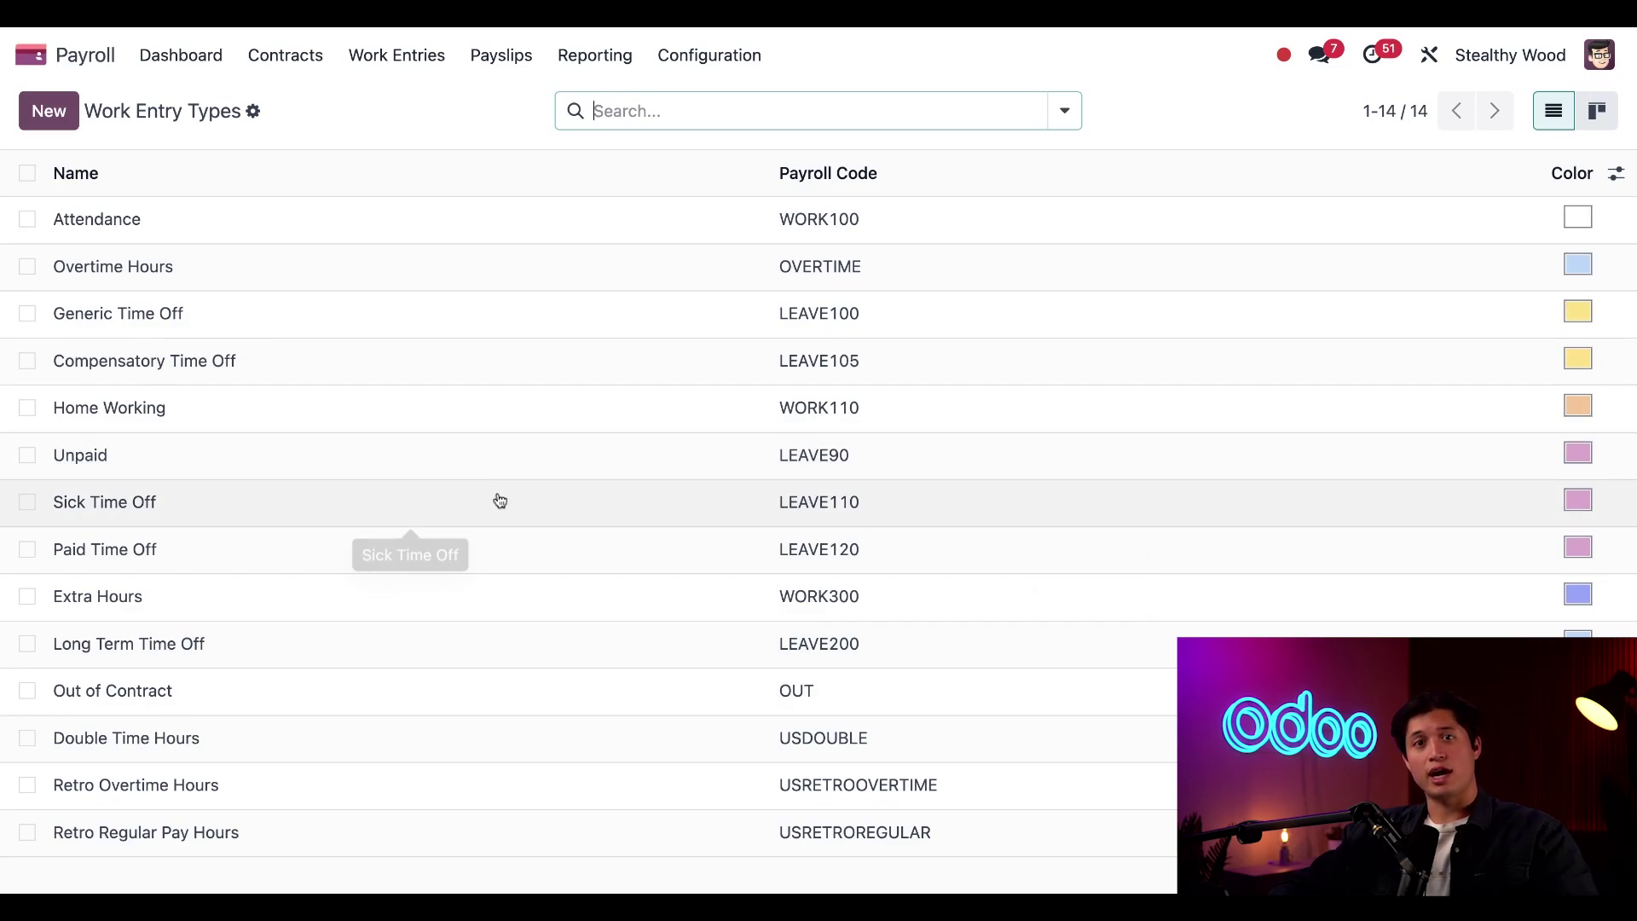
Step: Open Sick Time Off and set its rounding to Half Day, rounded Down
{"action": "left_click", "coordinate": [500, 501]}
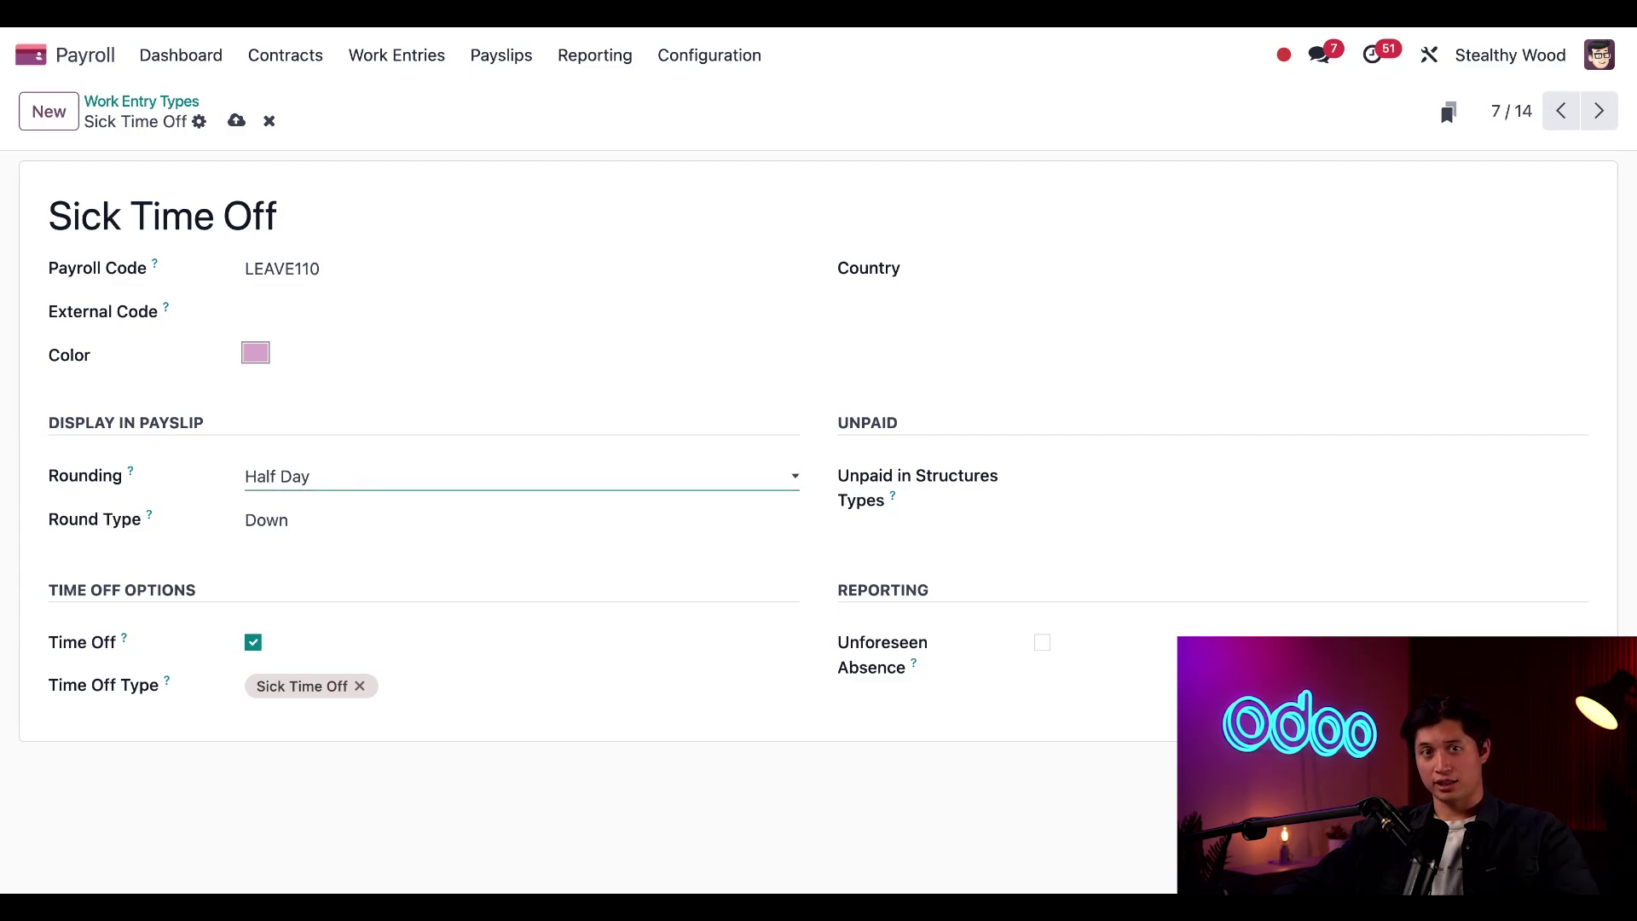
{"action": "left_click", "coordinate": [427, 410]}
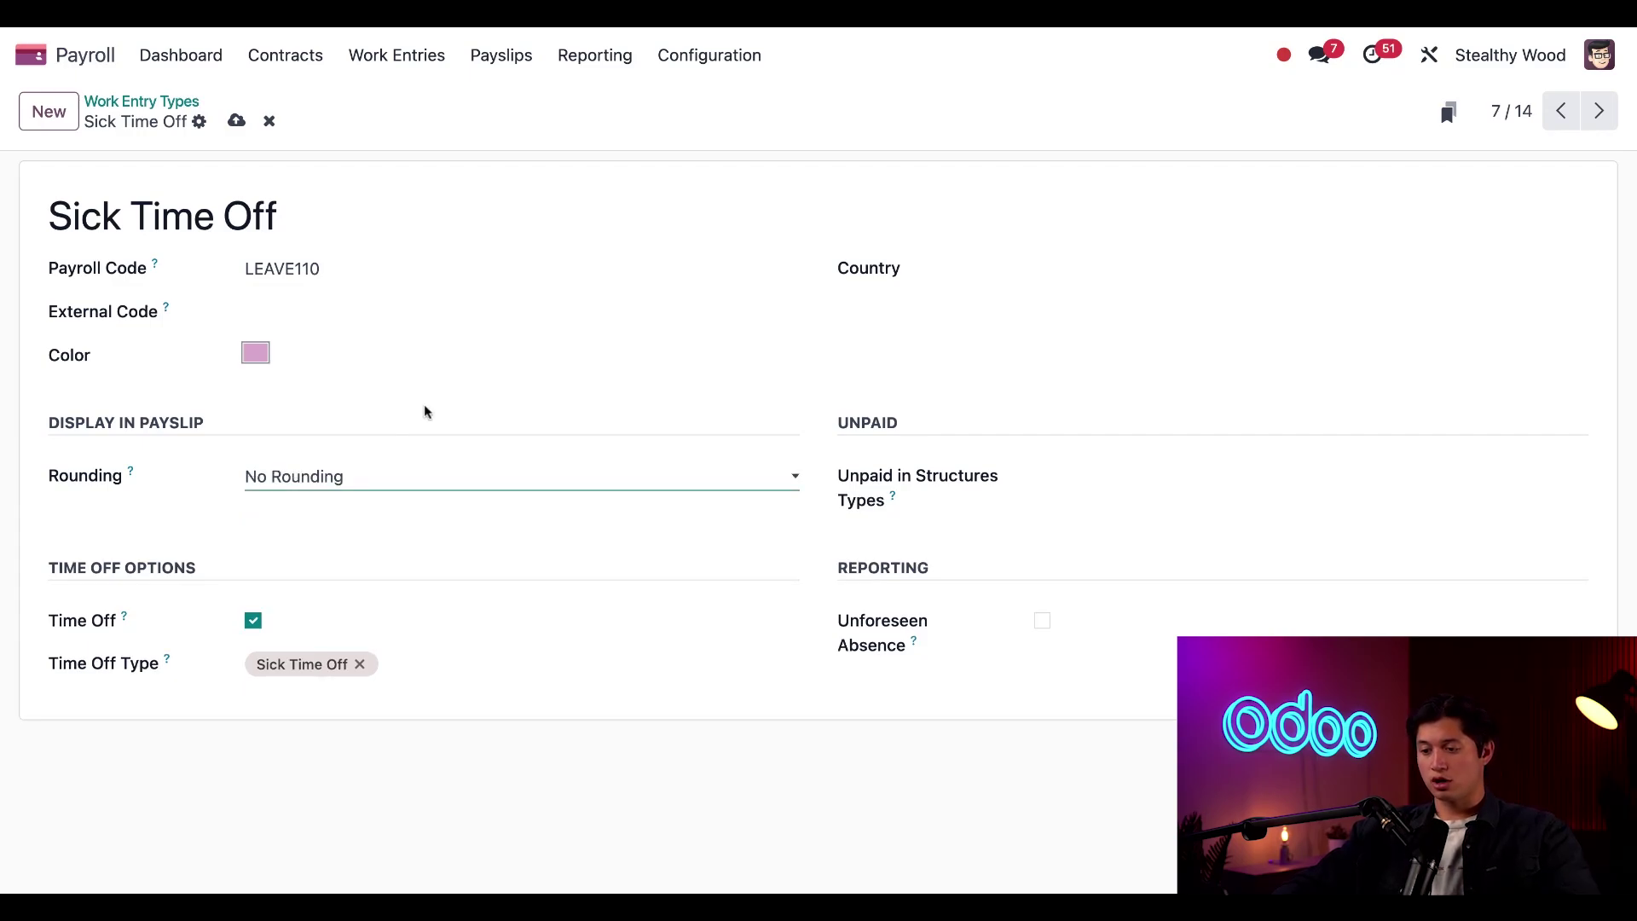
{"action": "left_click", "coordinate": [402, 479]}
{"action": "left_click", "coordinate": [397, 505]}
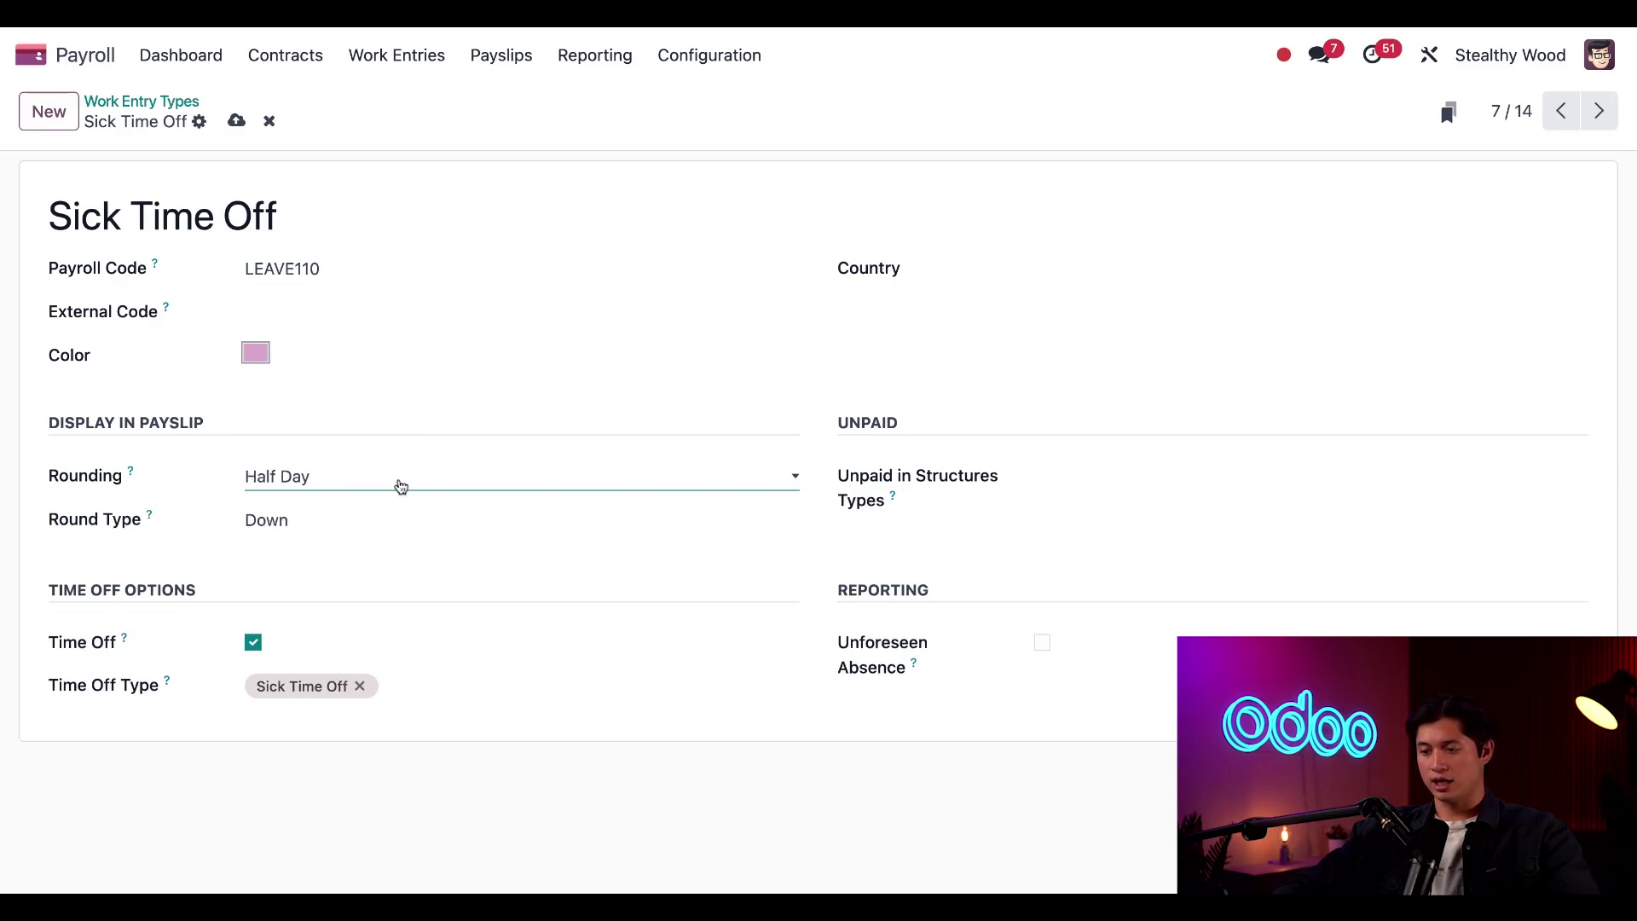
{"action": "left_click", "coordinate": [400, 482]}
{"action": "left_click", "coordinate": [406, 503]}
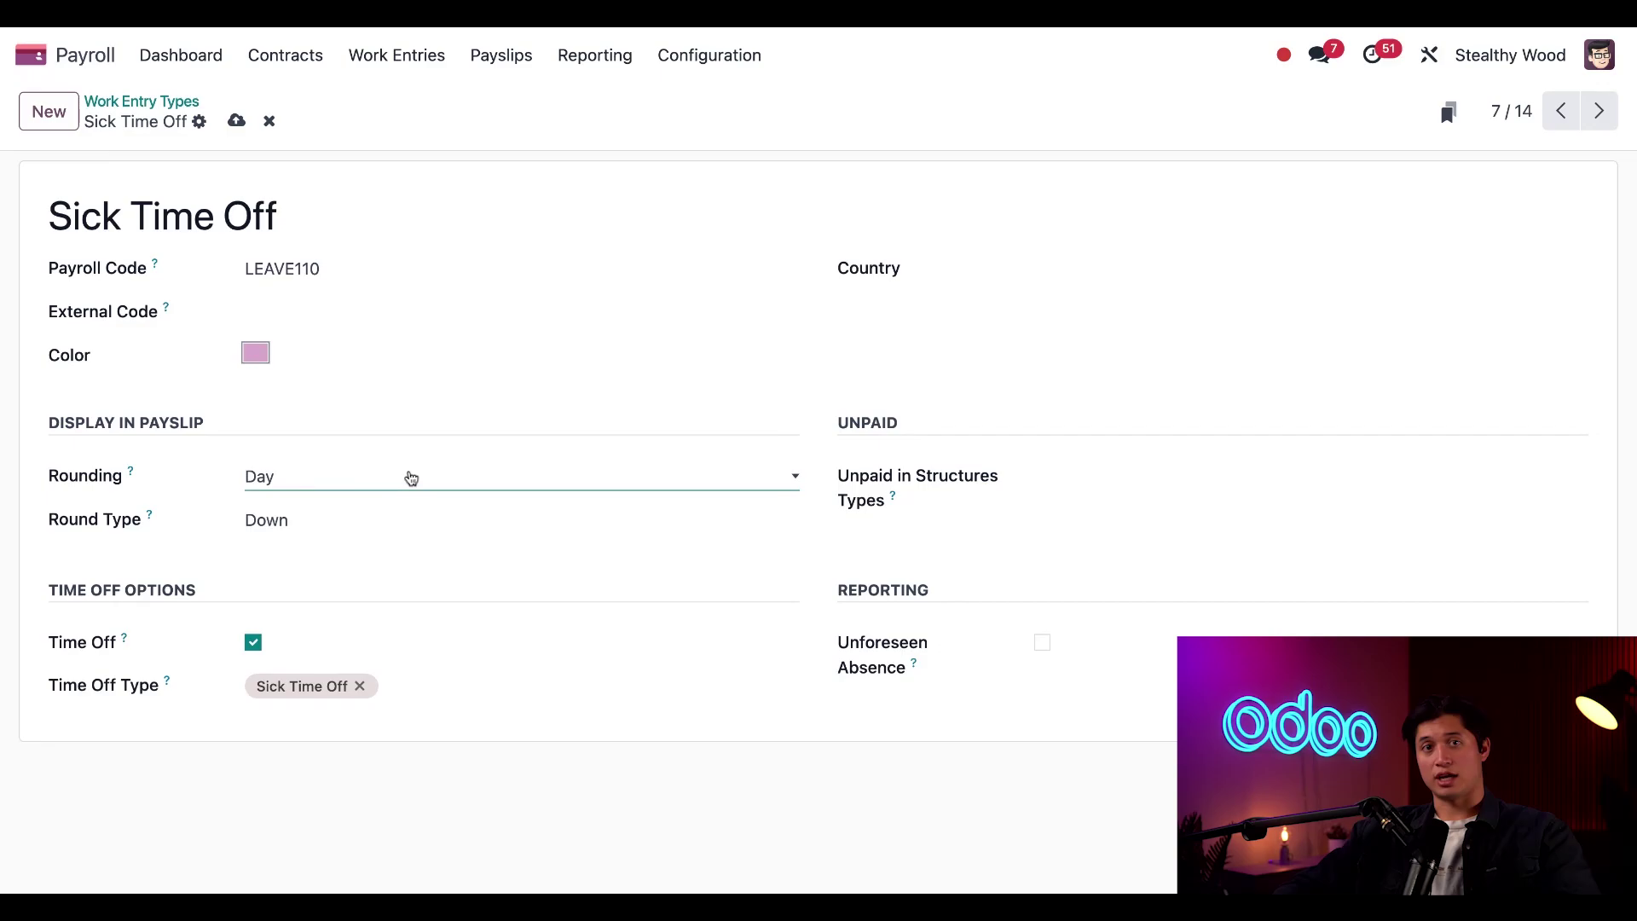
{"action": "left_click", "coordinate": [407, 475]}
{"action": "left_click", "coordinate": [396, 466]}
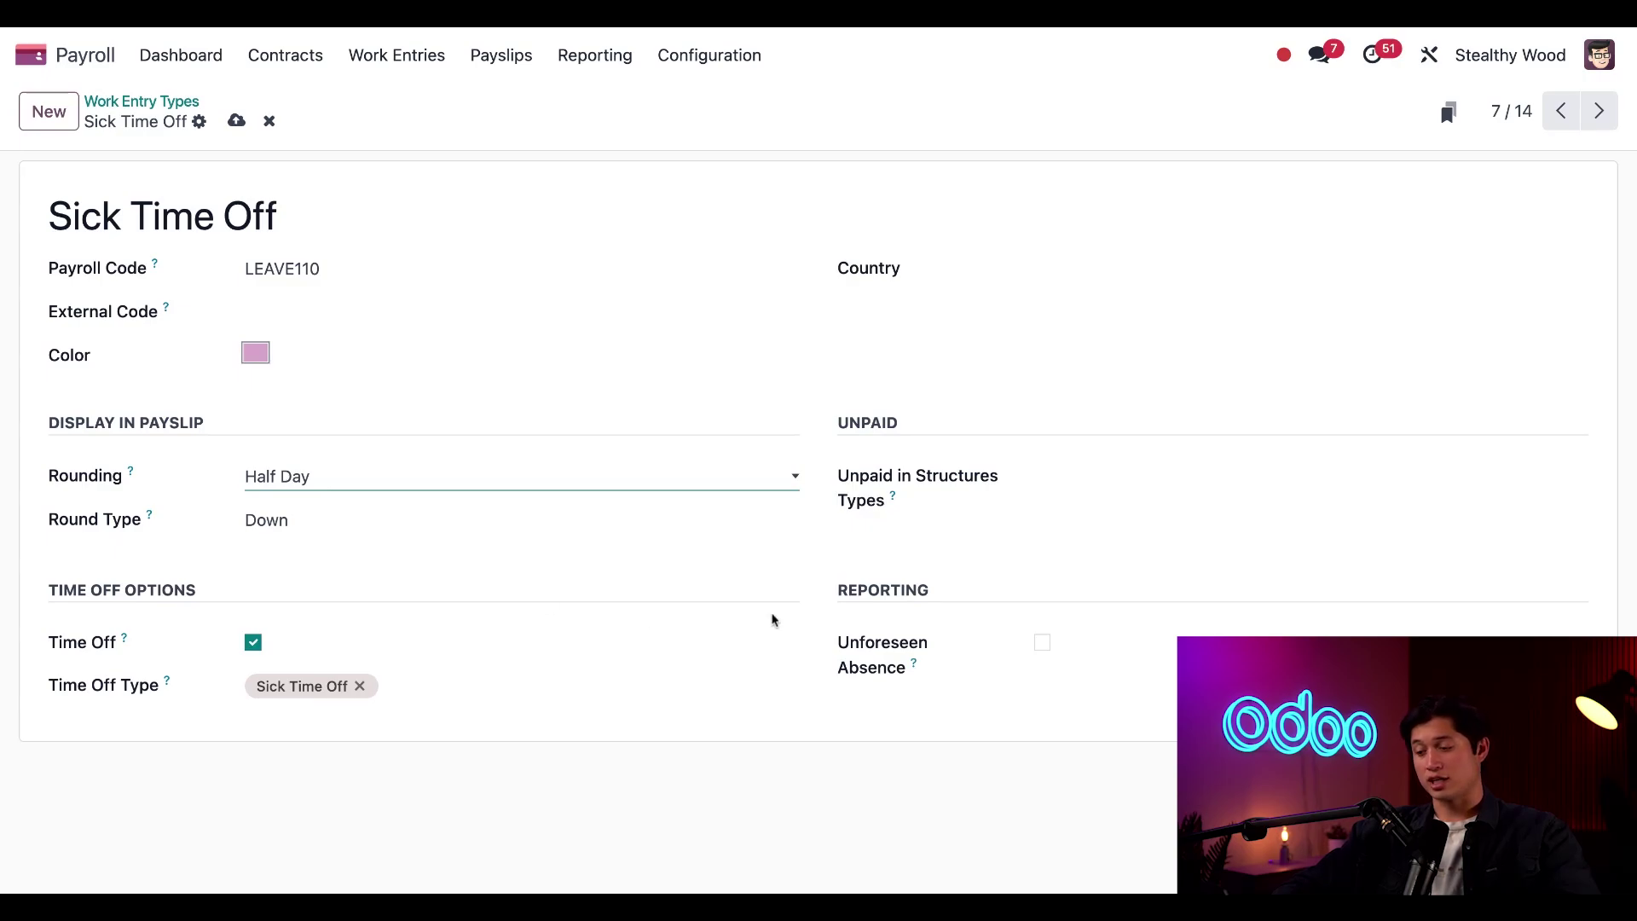
{"action": "left_click", "coordinate": [1057, 475]}
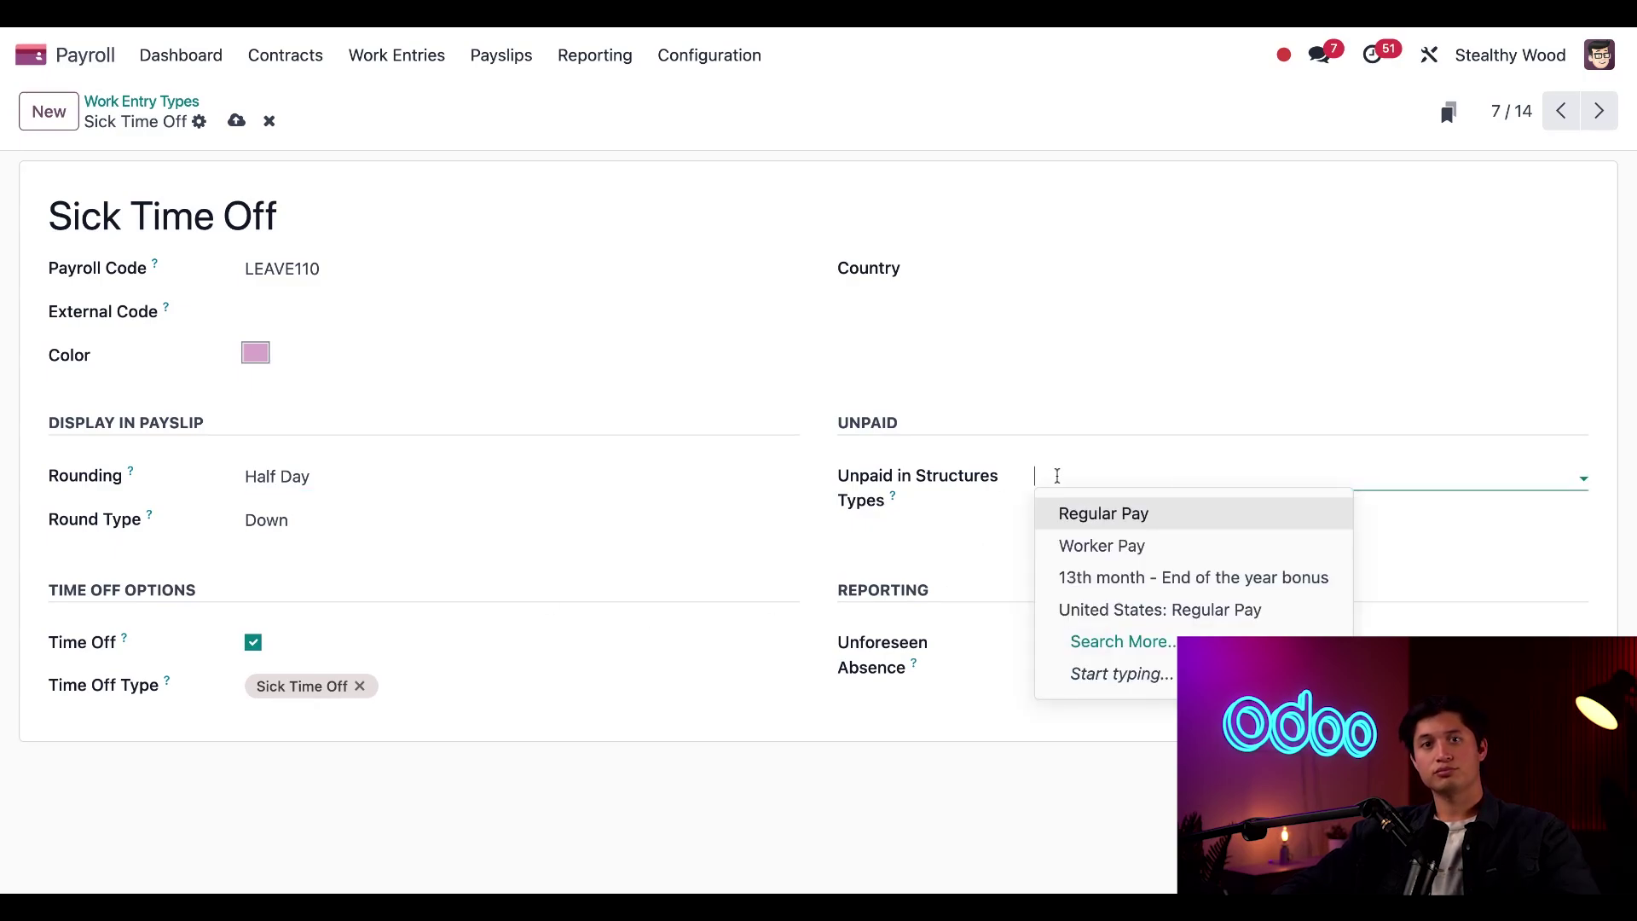
{"action": "left_click", "coordinate": [1081, 546]}
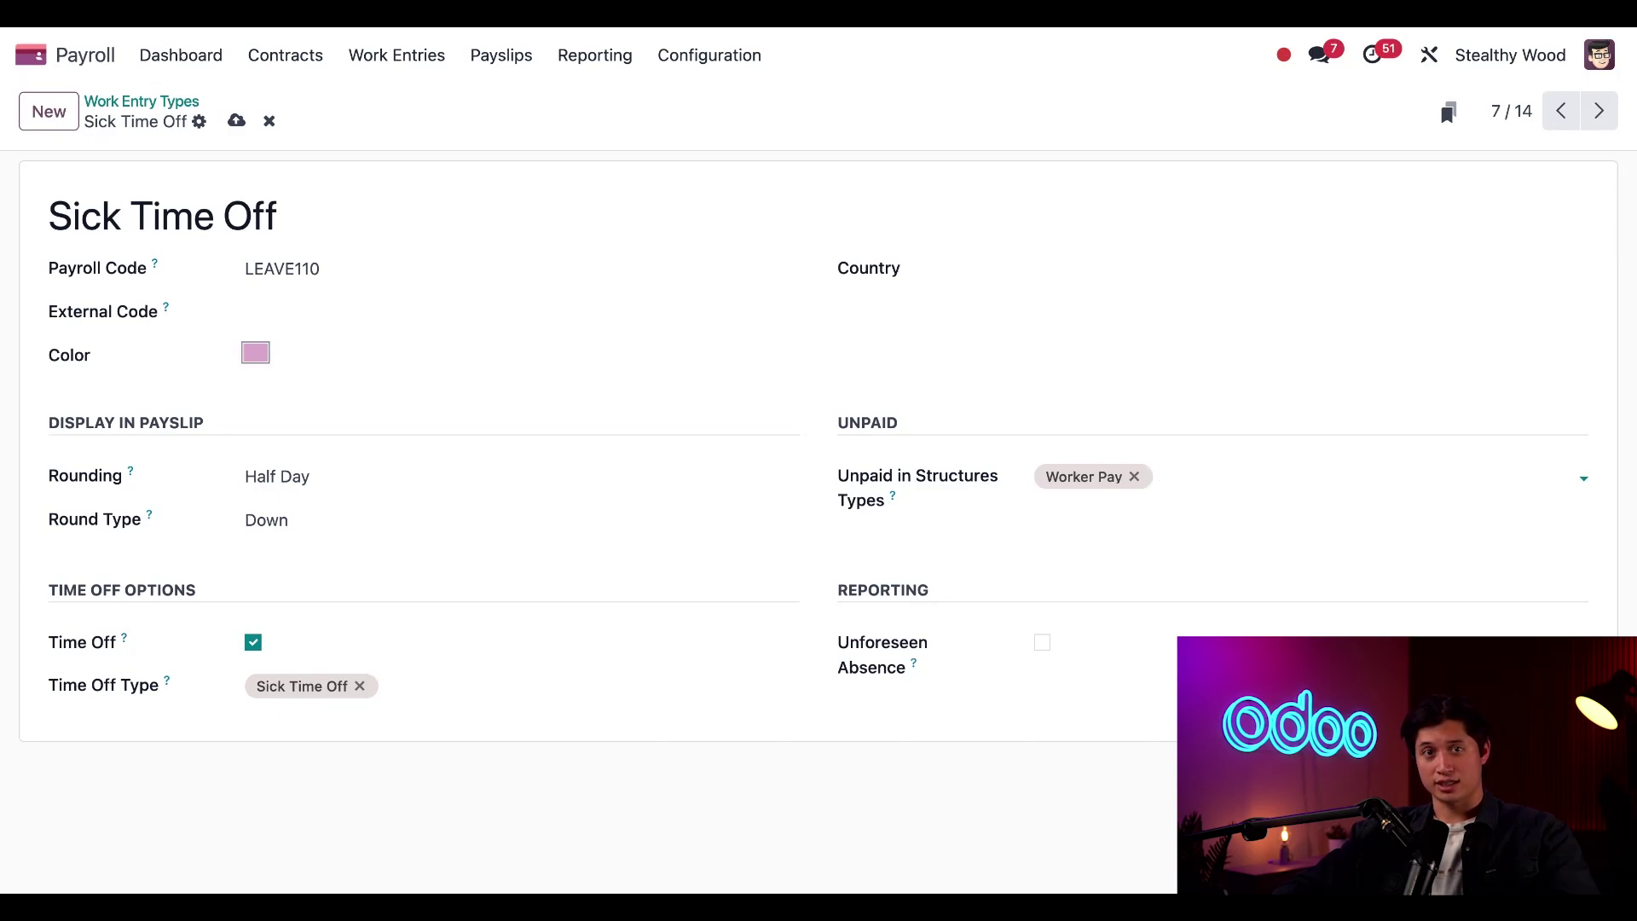
{"action": "left_click", "coordinate": [1134, 476]}
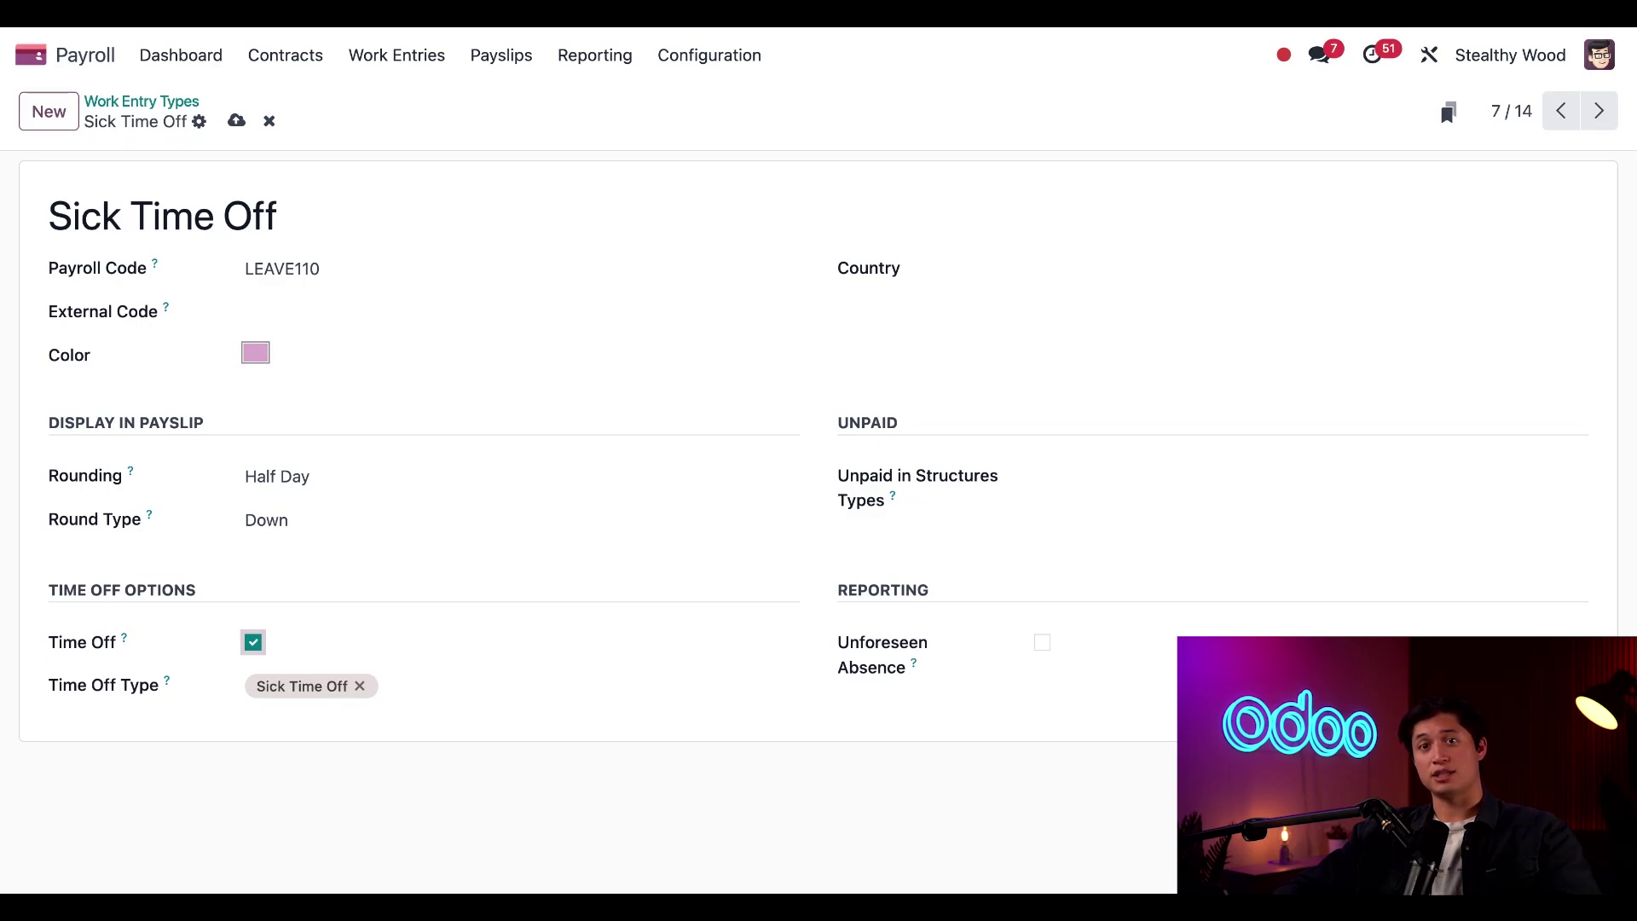
Step: Leave Unforeseen Absence unticked, then discard a blank new work entry type to return to the list
{"action": "left_click", "coordinate": [1042, 644]}
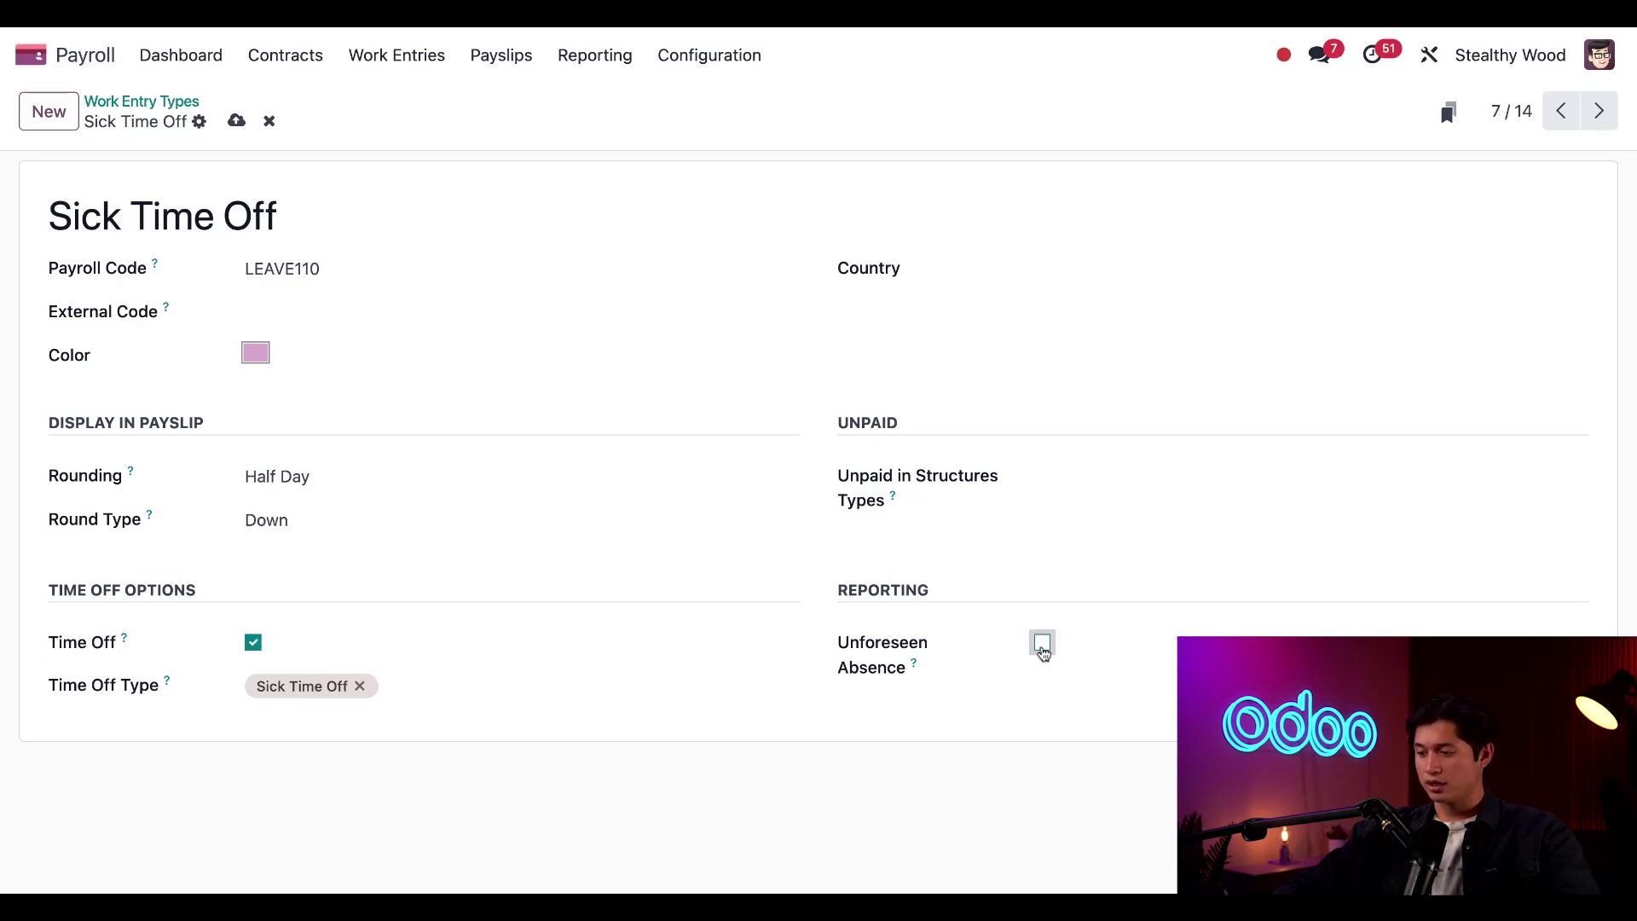
{"action": "left_click", "coordinate": [1043, 645]}
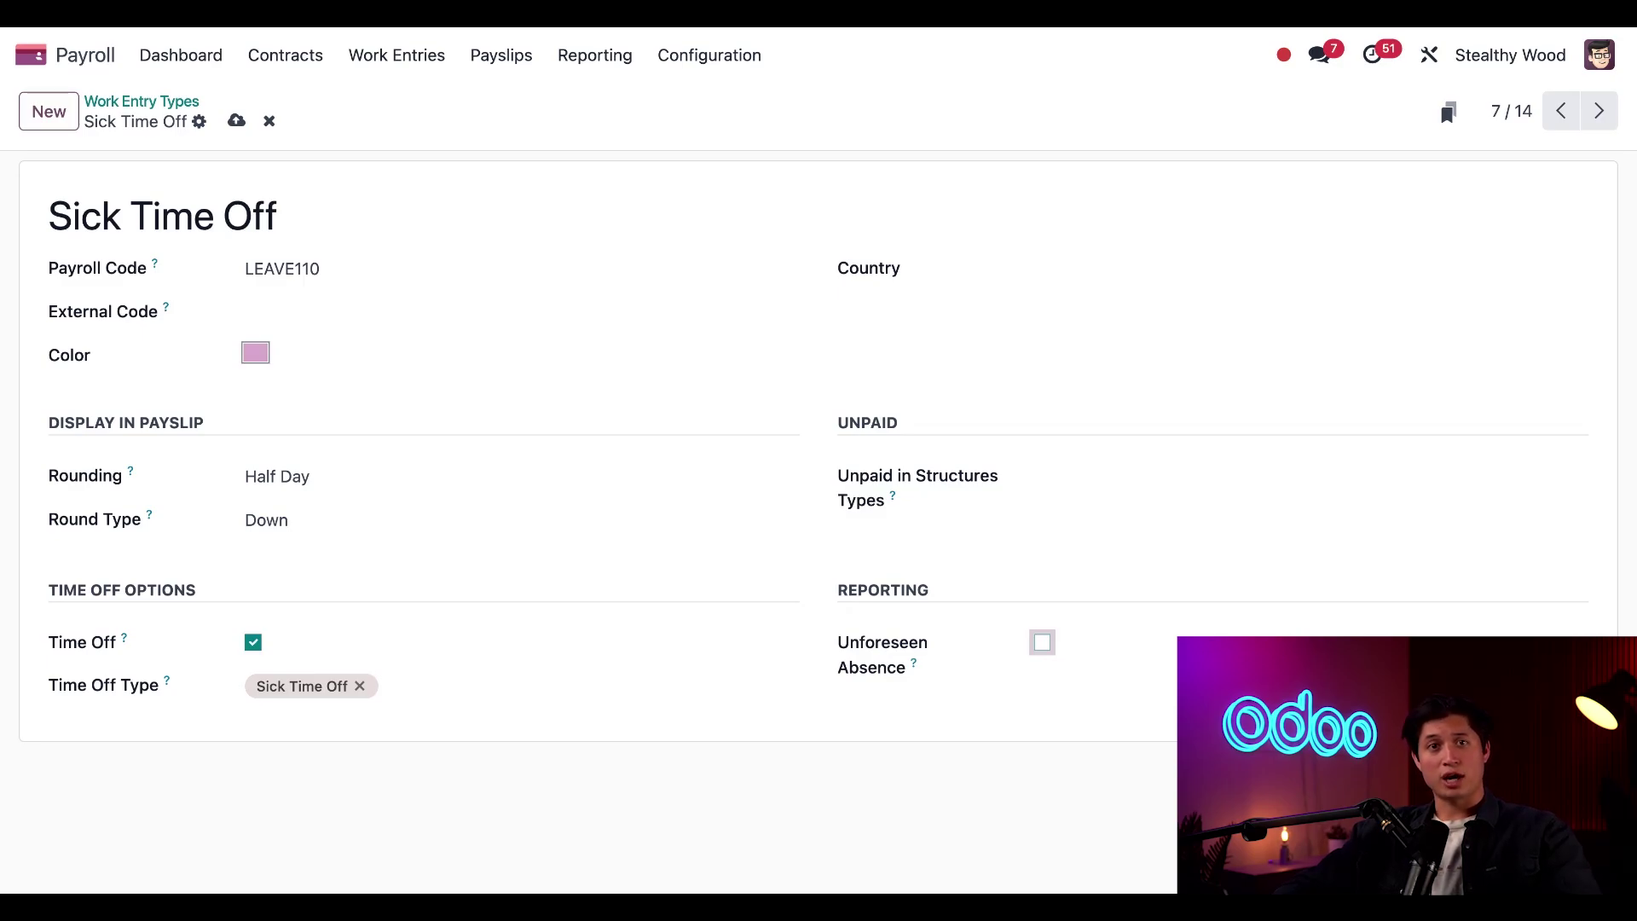
{"action": "left_click", "coordinate": [50, 119]}
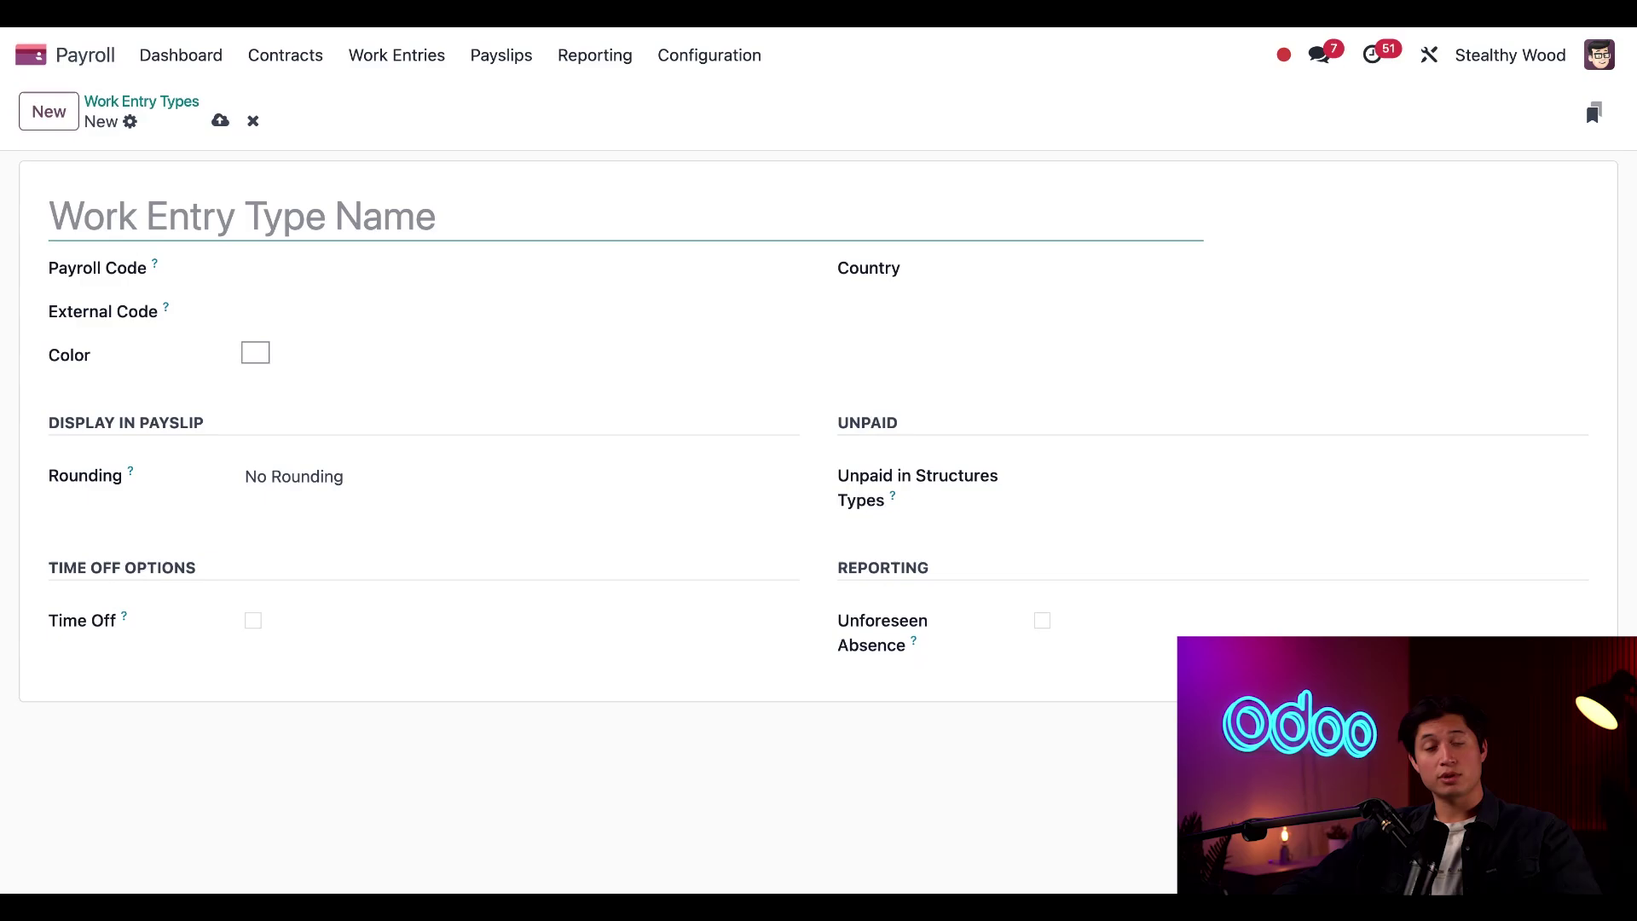
{"action": "left_click", "coordinate": [252, 120]}
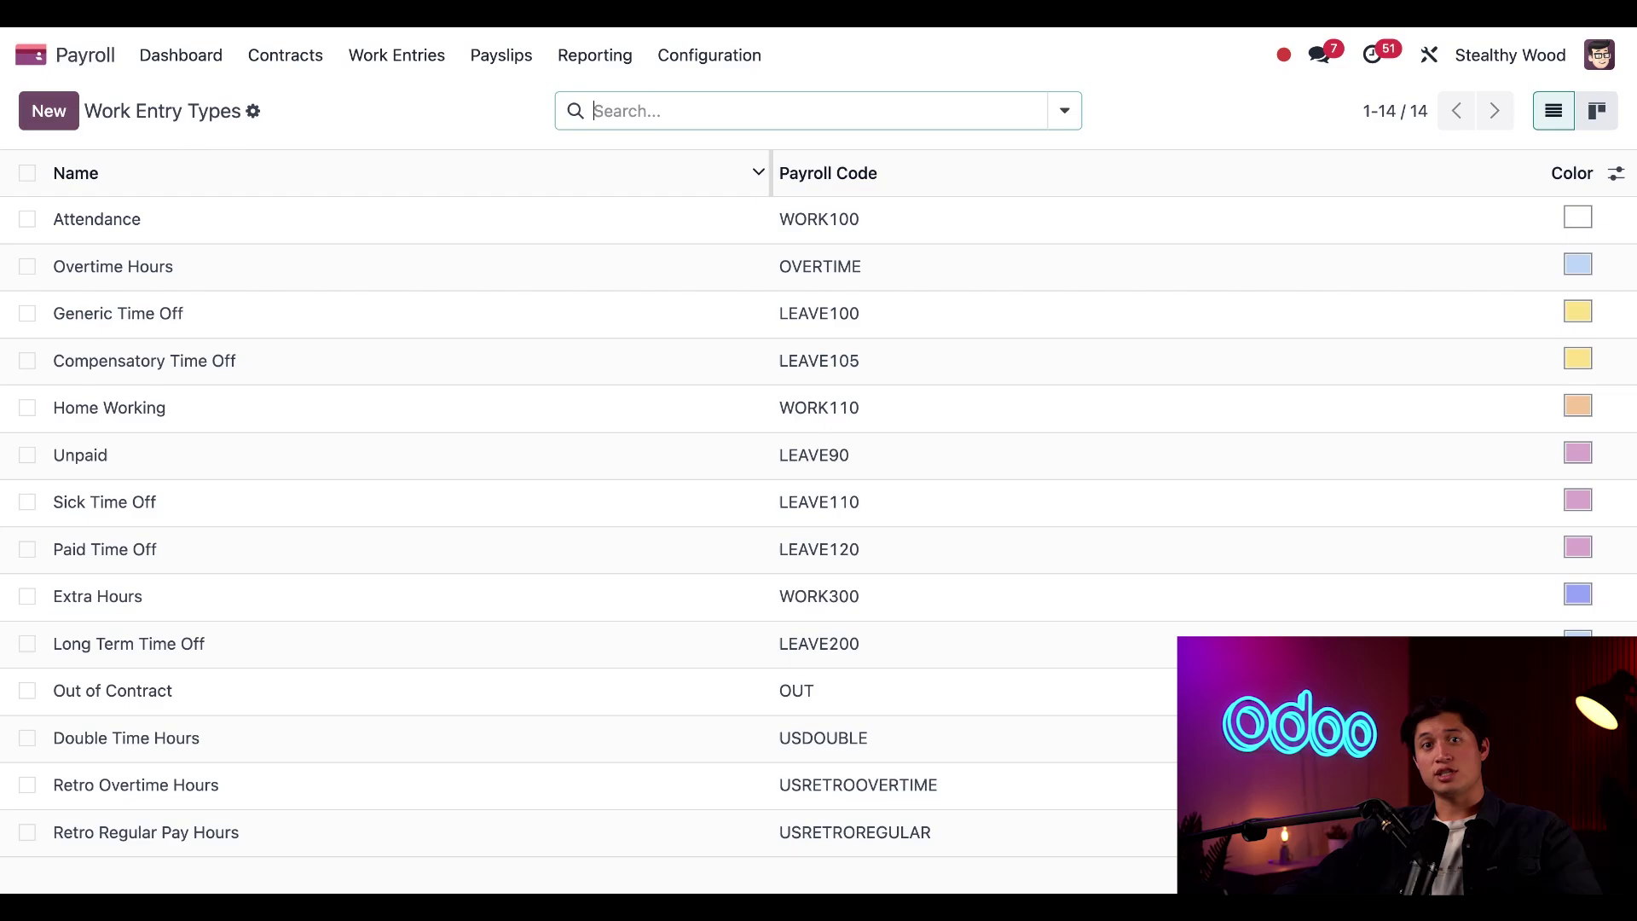
Step: Go to Configuration > Work Entries > Working Schedules
{"action": "left_click", "coordinate": [718, 56]}
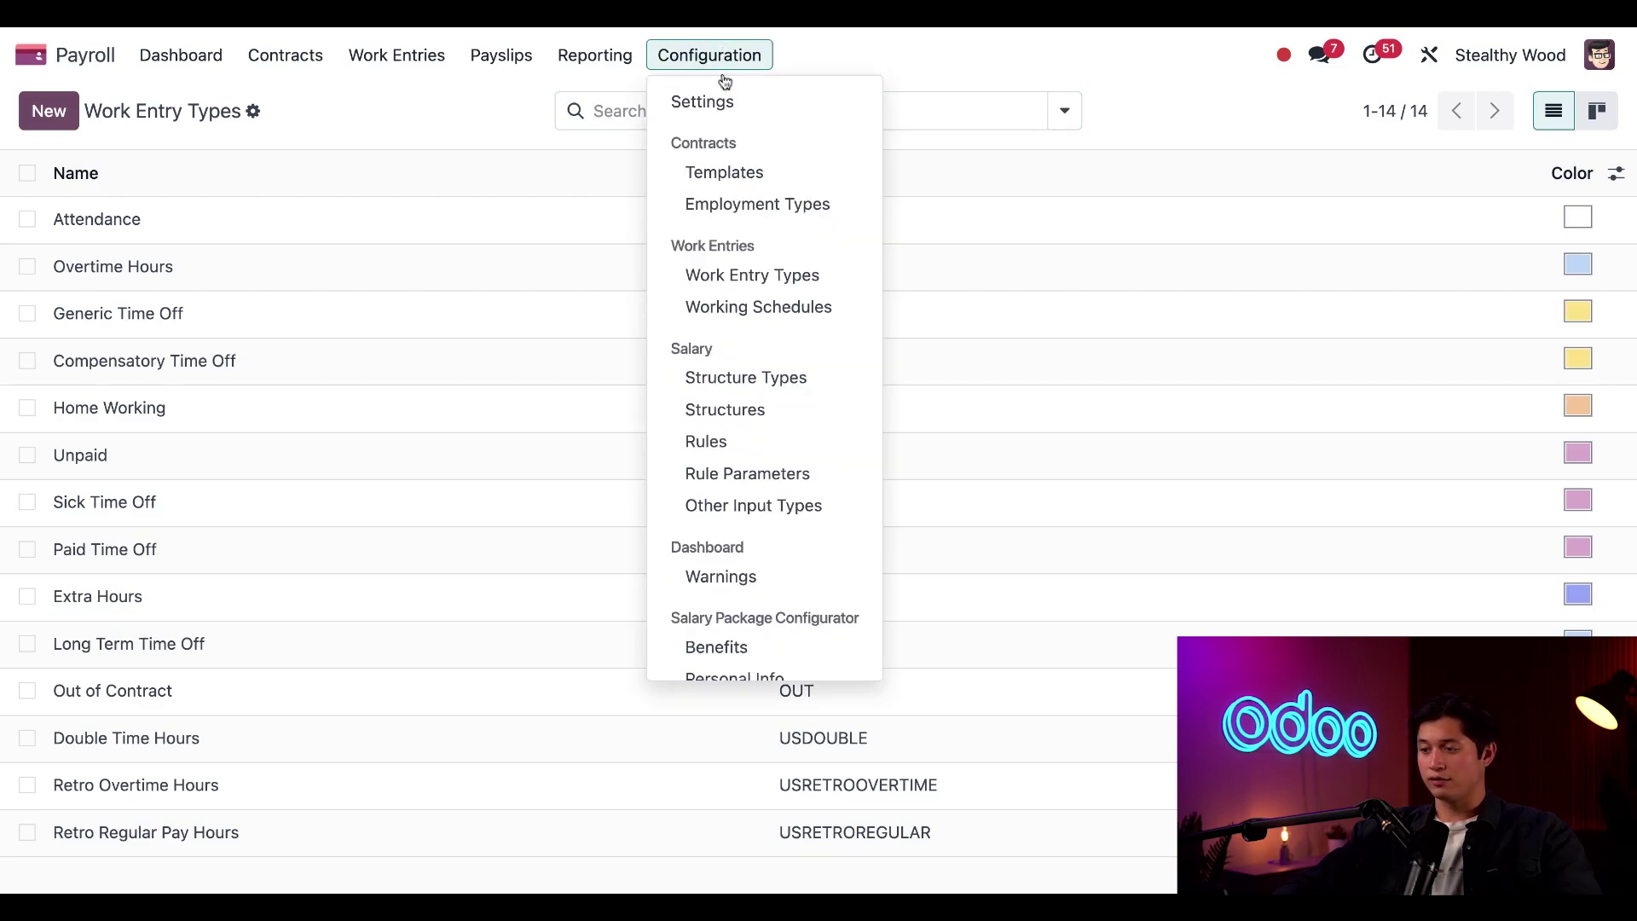
{"action": "left_click", "coordinate": [770, 312]}
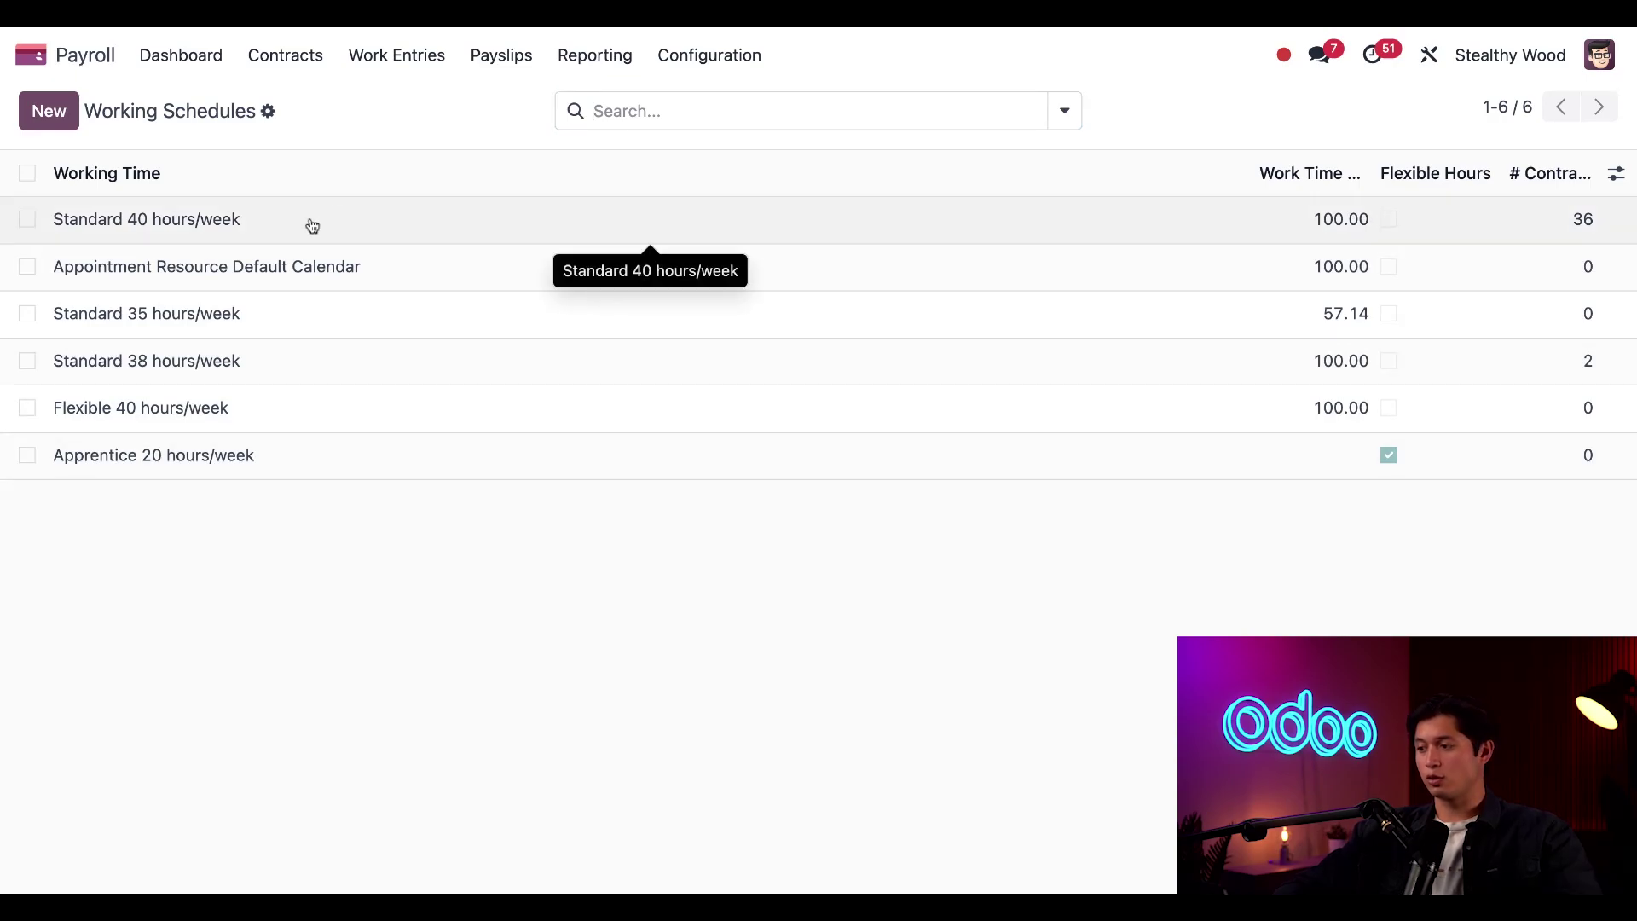
Step: Open Standard 40 hours/week, review its working hours, and keep Flexible Hours unticked
{"action": "left_click", "coordinate": [309, 223]}
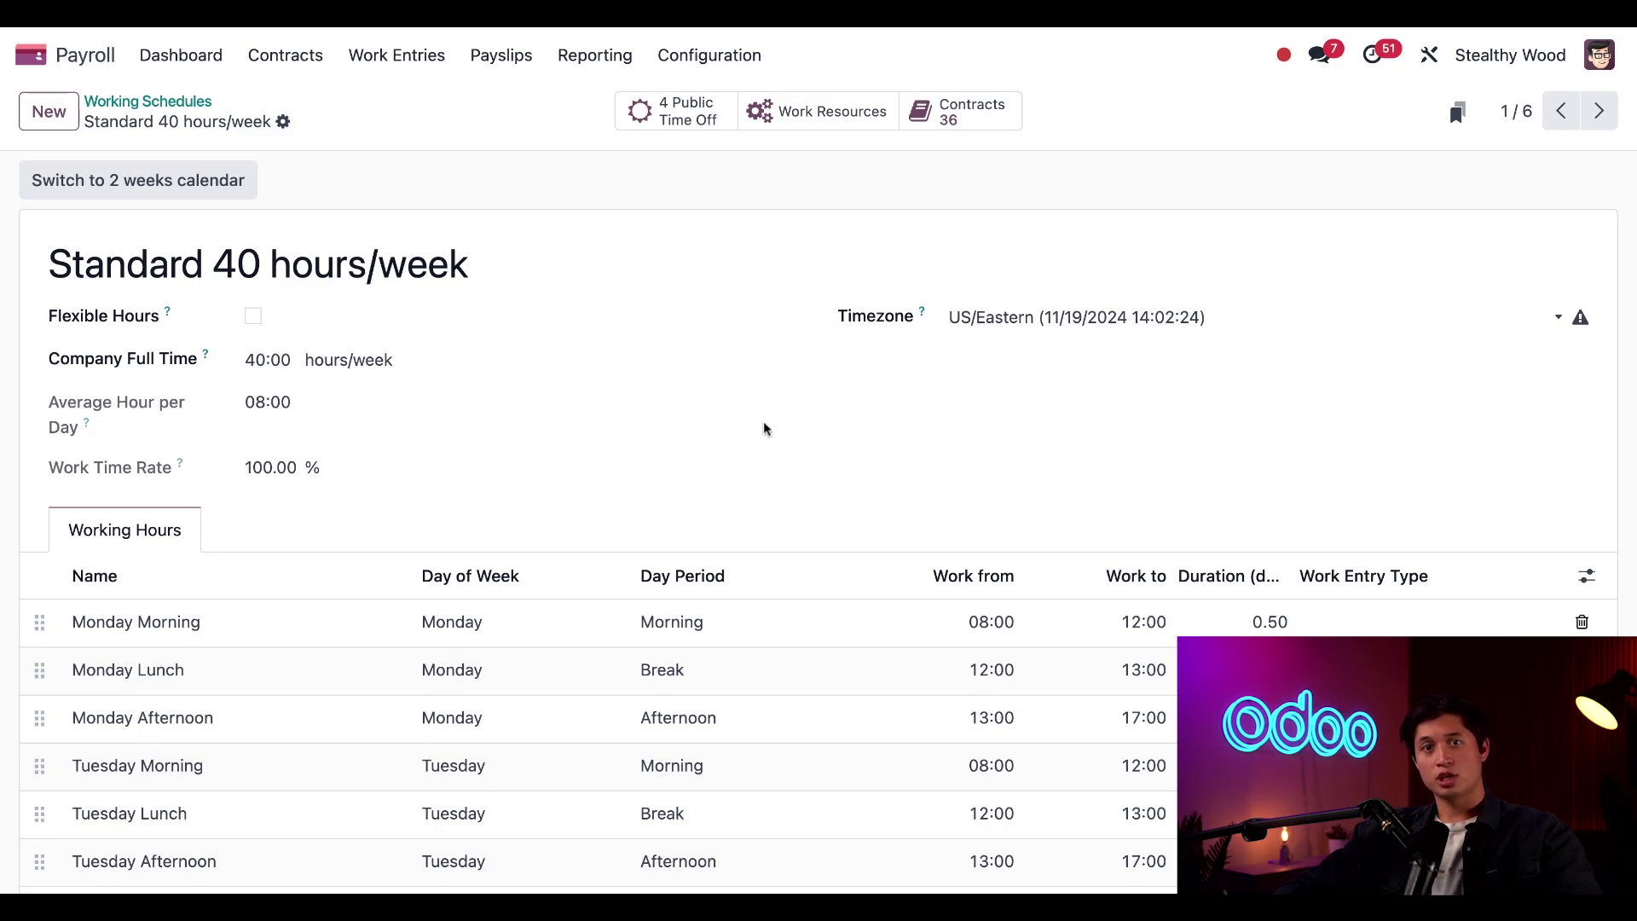
{"action": "scroll", "coordinate": [745, 657], "scroll_direction": "down", "scroll_amount": 3}
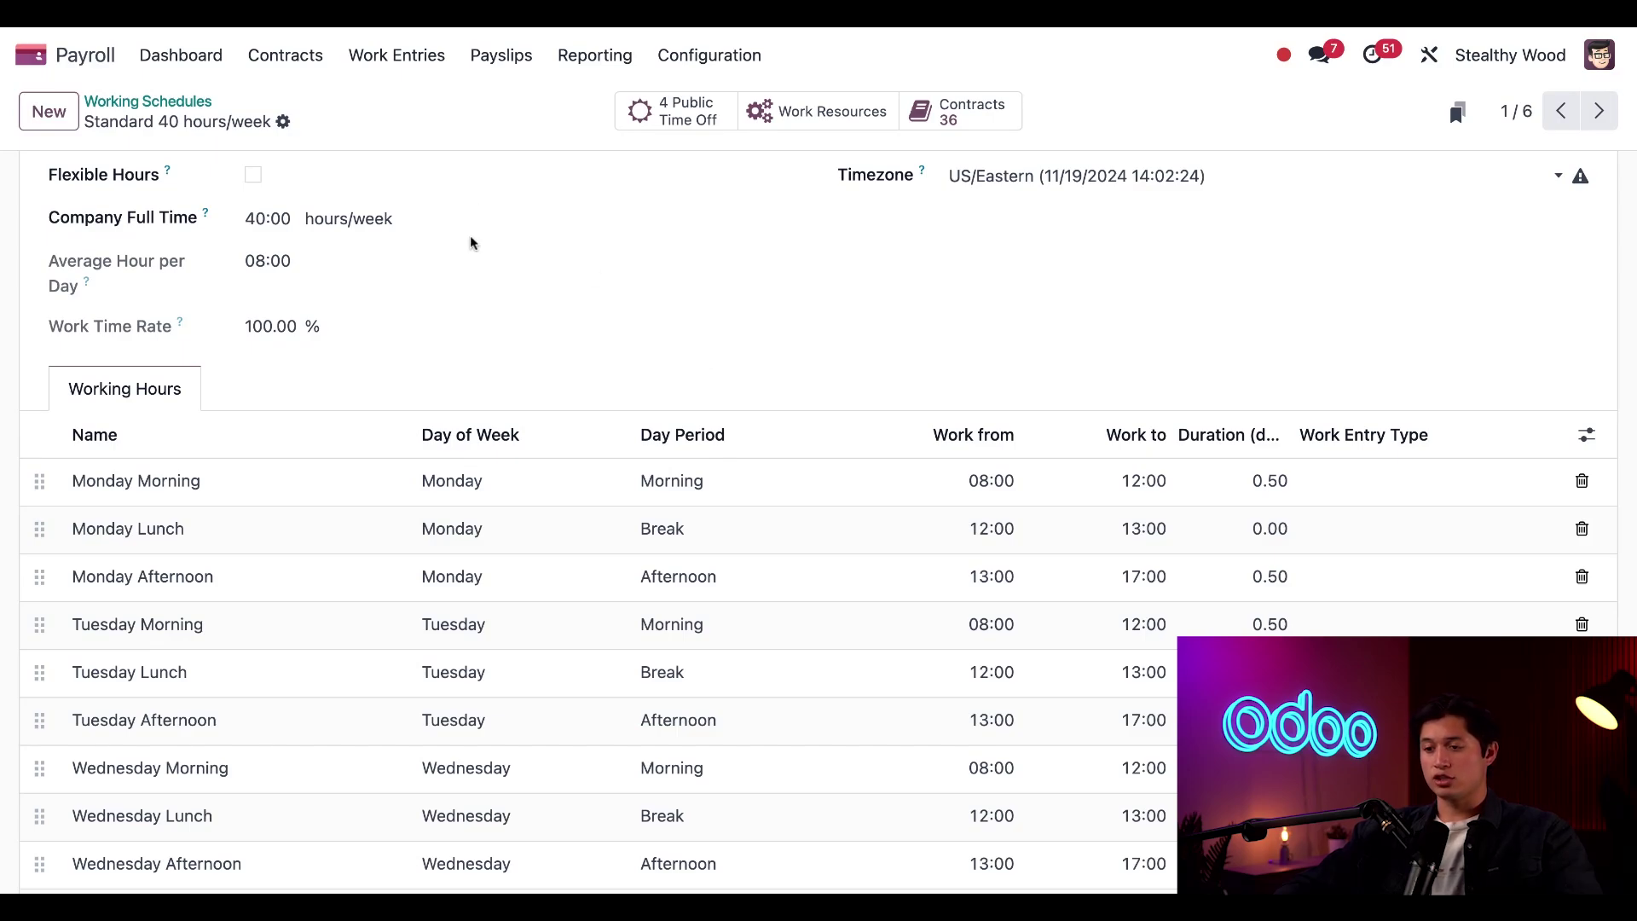
{"action": "scroll", "coordinate": [468, 242], "scroll_direction": "up", "scroll_amount": 2}
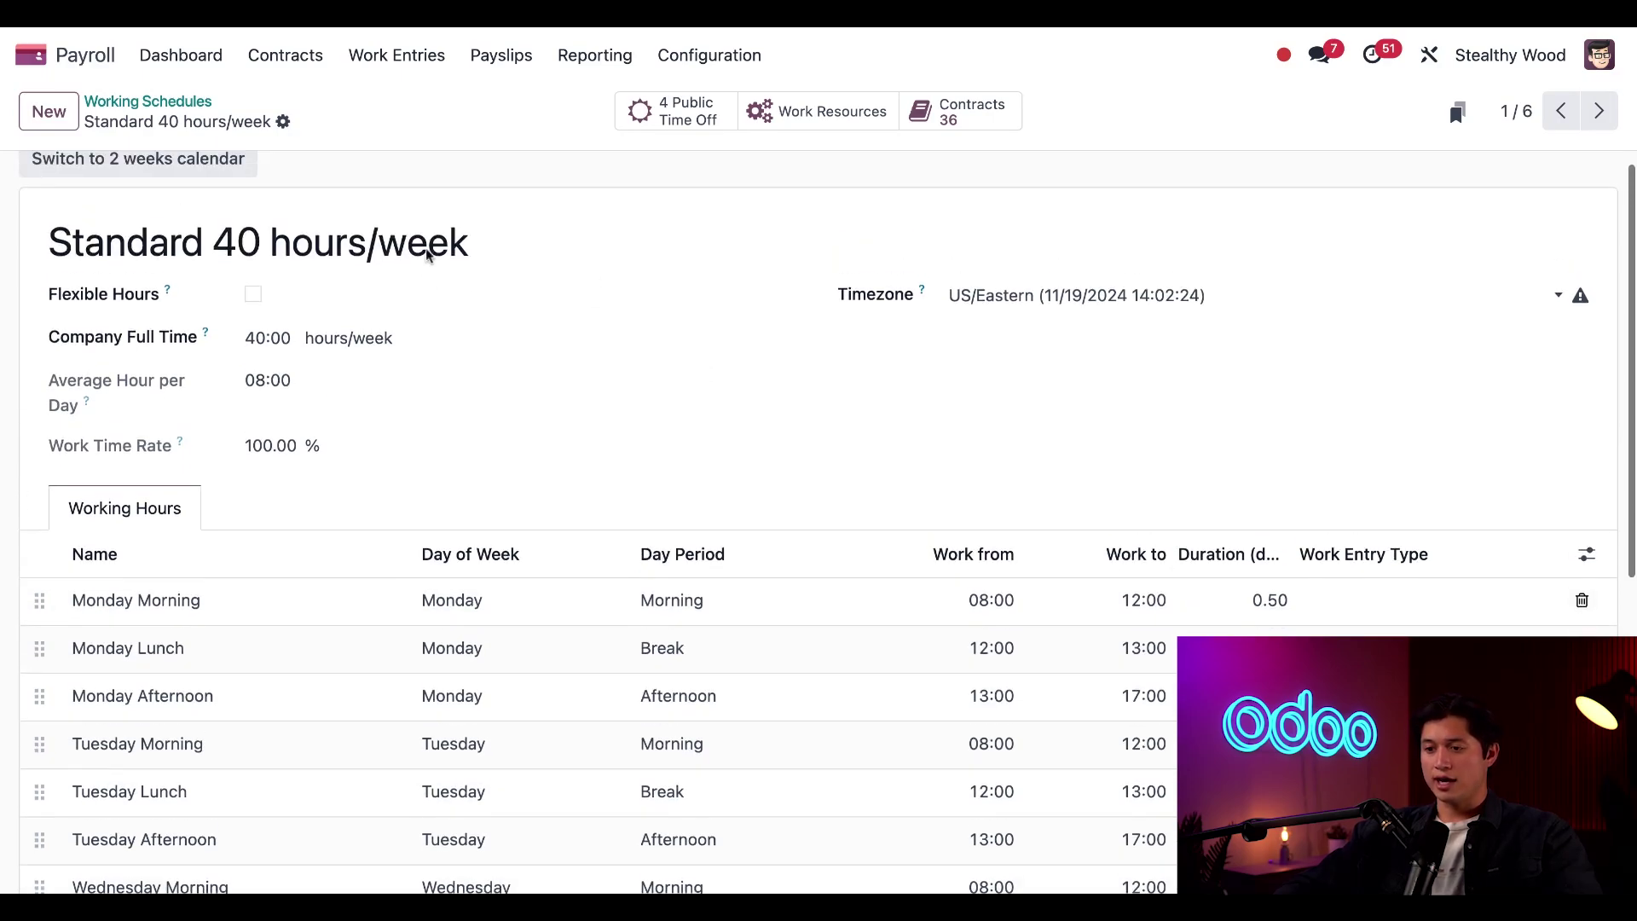
{"action": "left_click", "coordinate": [254, 295]}
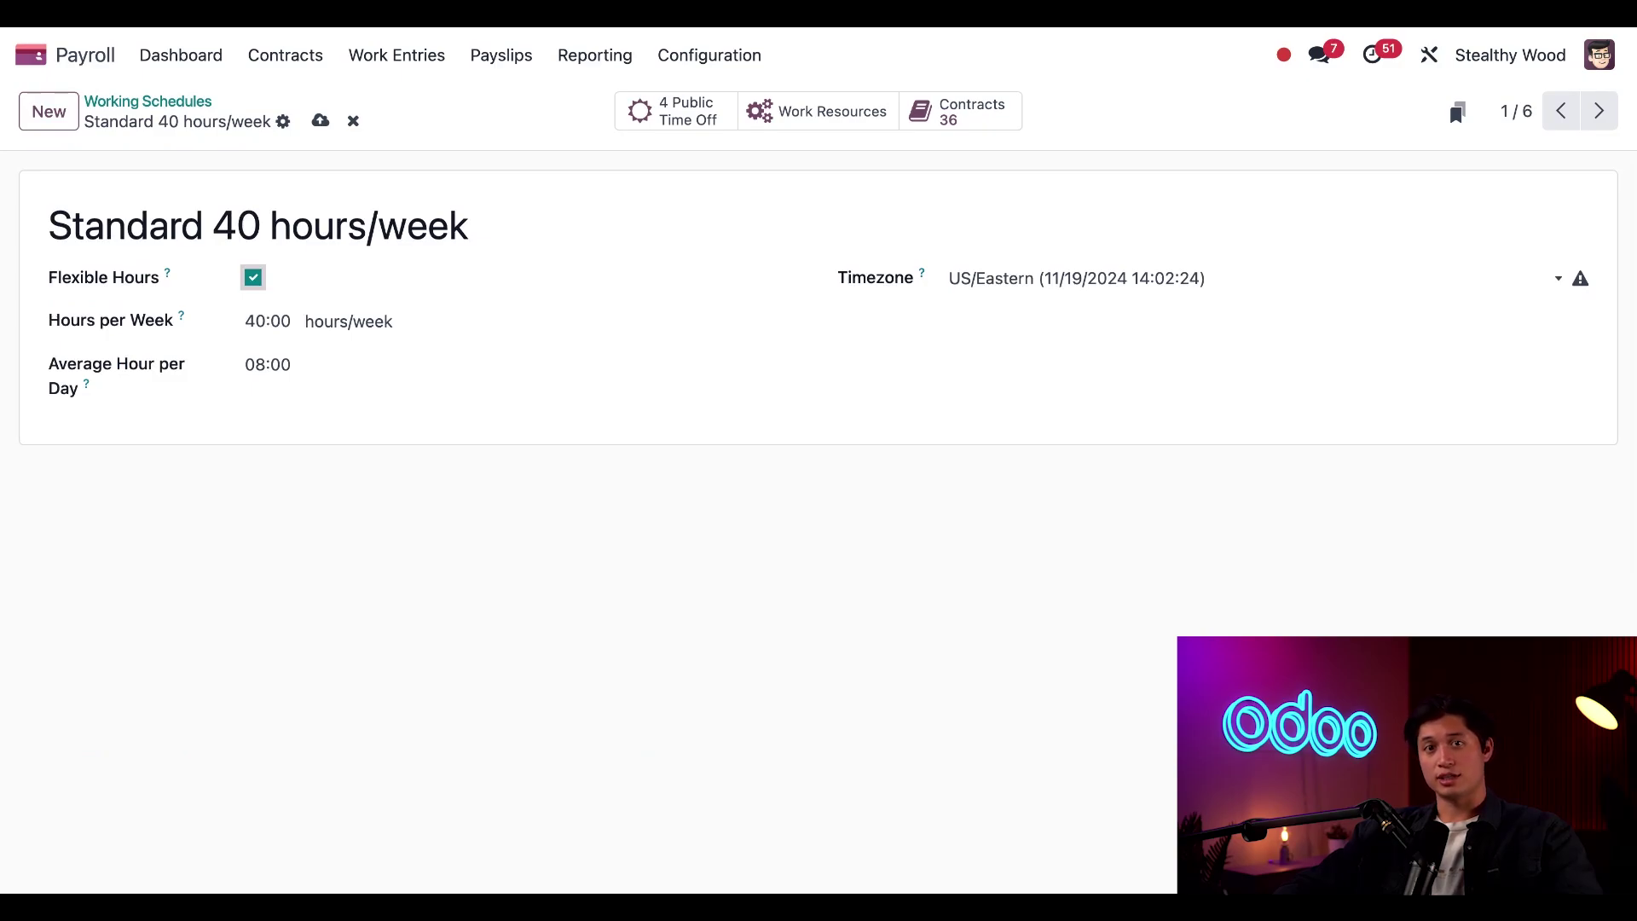
{"action": "left_click", "coordinate": [253, 277]}
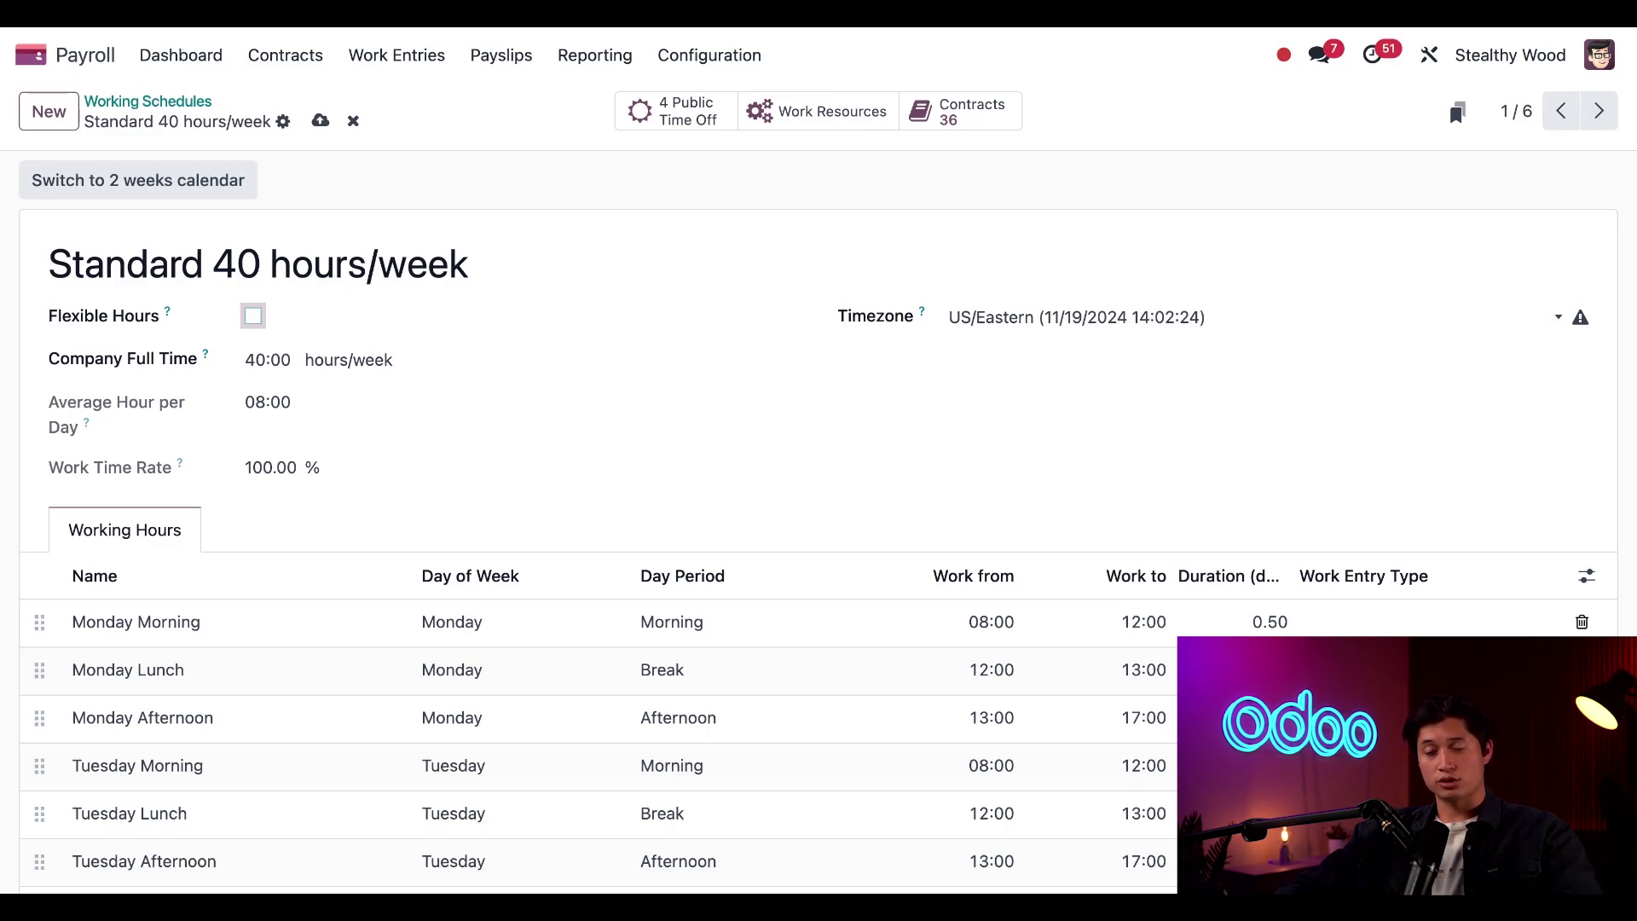
Step: Start a new schedule named 'Apprentice 20 hours/week' with Flexible Hours ticked
{"action": "left_click", "coordinate": [46, 116]}
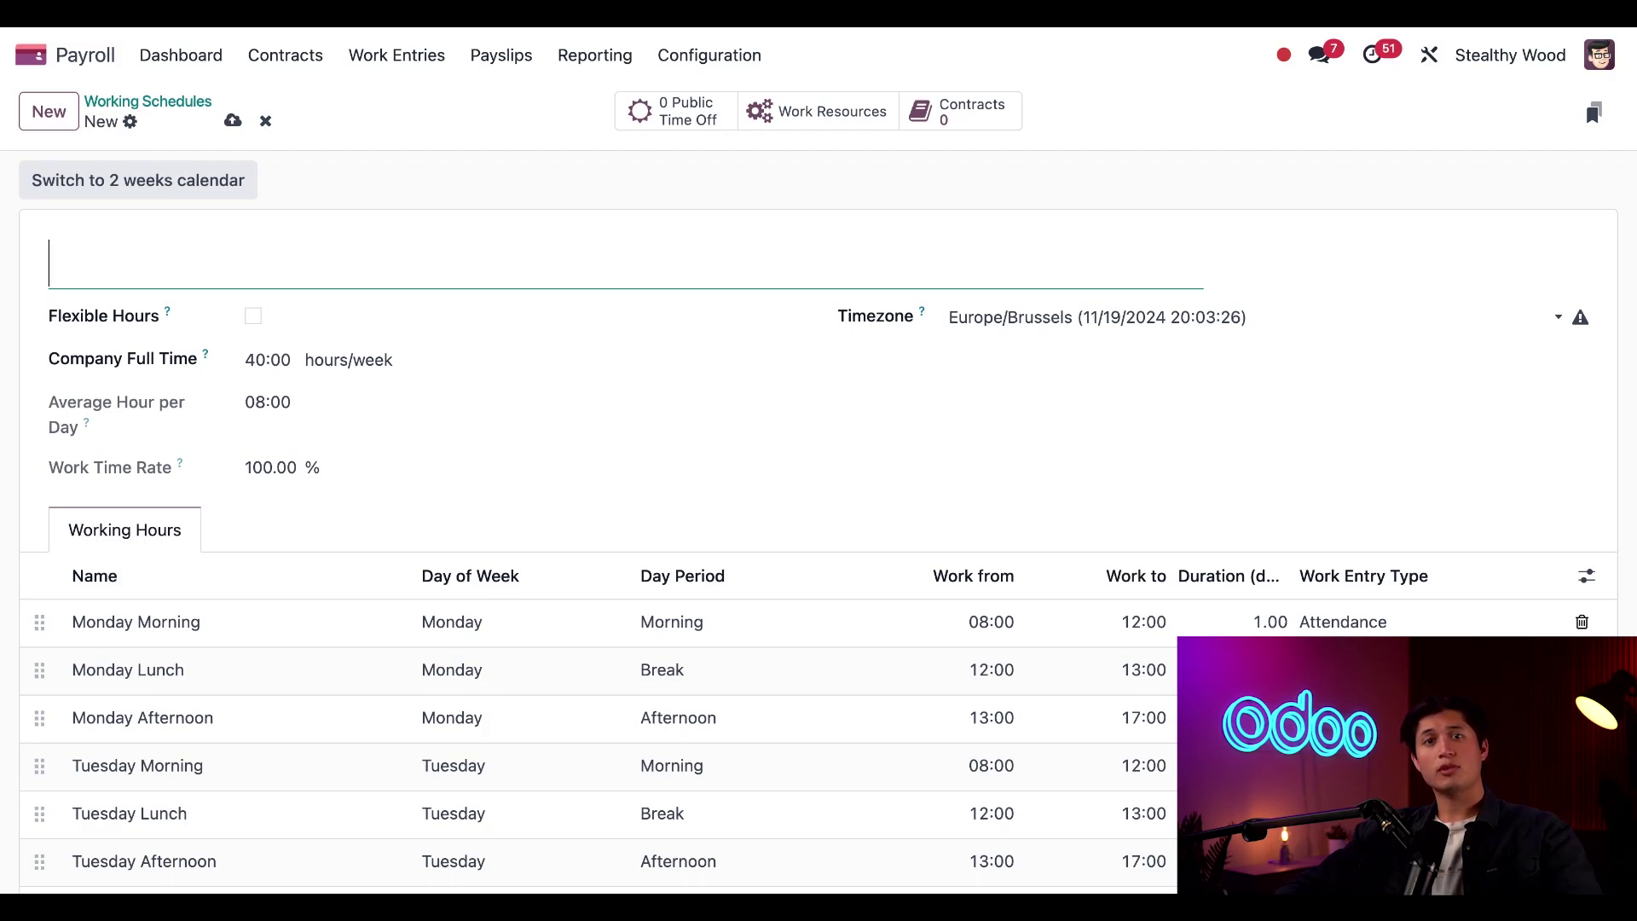
{"action": "type", "text": "Apprentice 20 hours/week"}
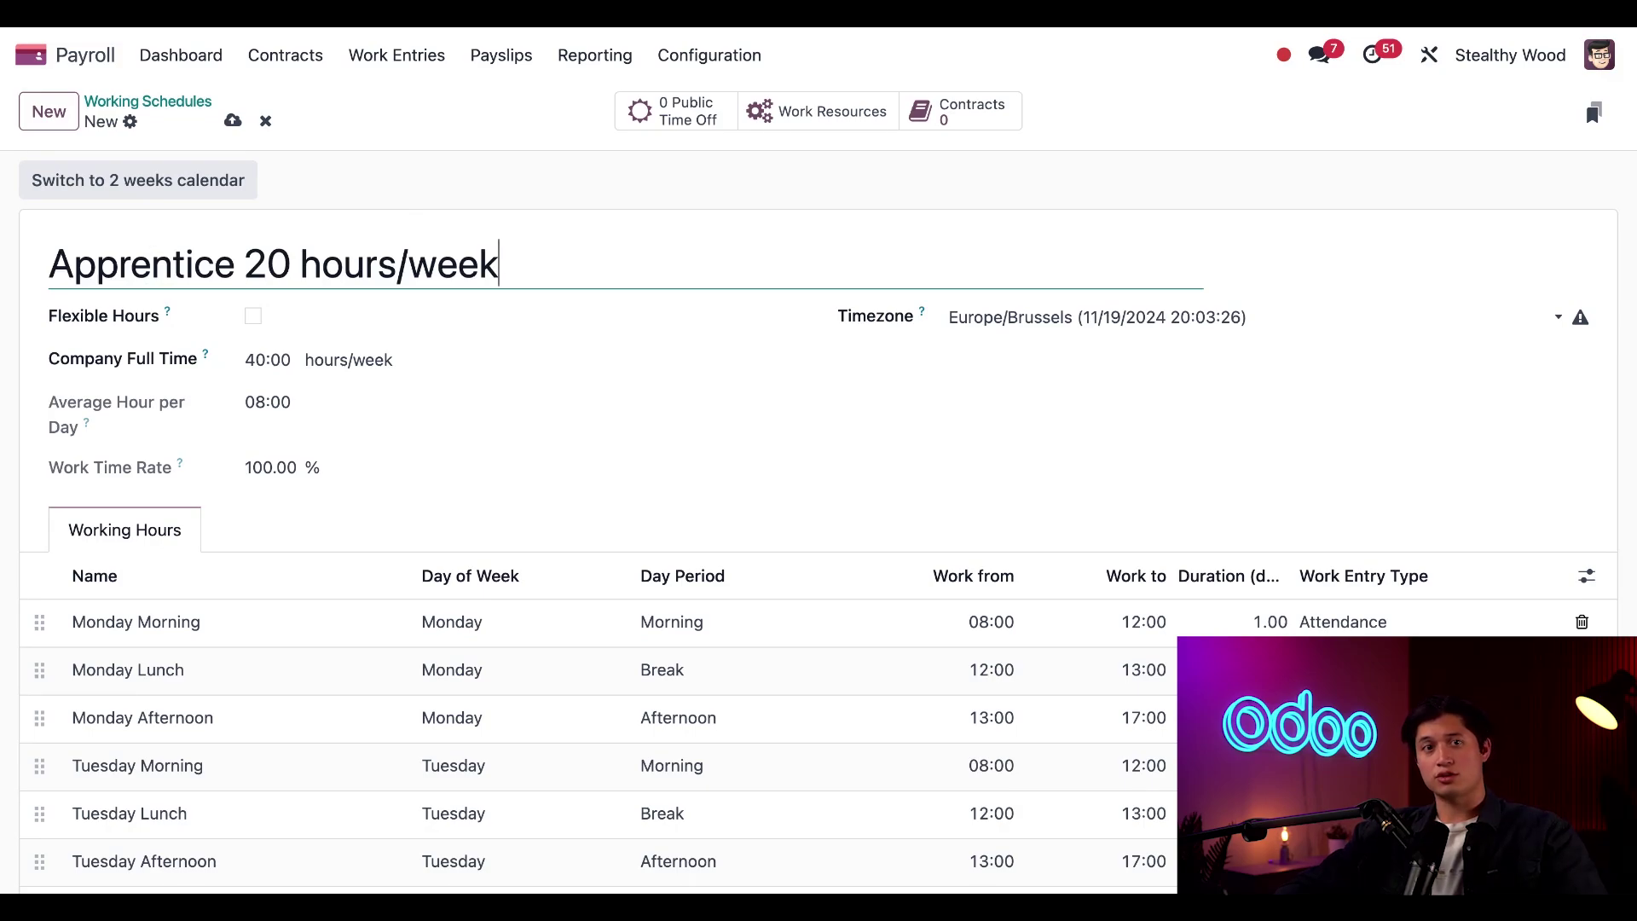
{"action": "left_click", "coordinate": [252, 318]}
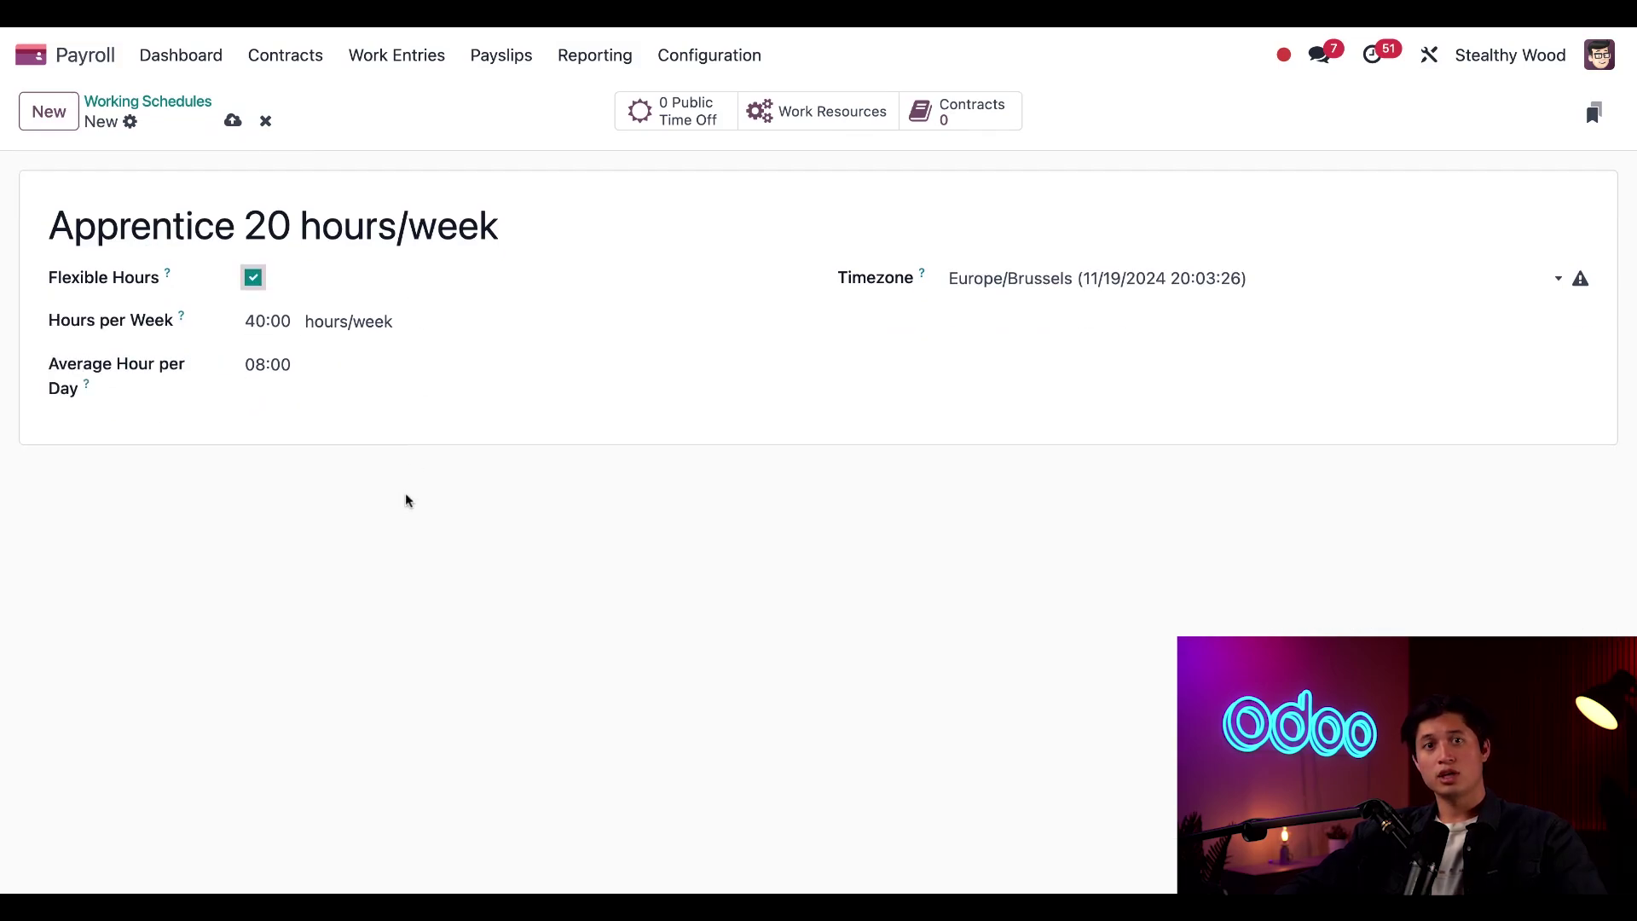
Step: Set 20 hours per week, 4 average hours per day, and EST timezone
{"action": "left_click", "coordinate": [261, 319]}
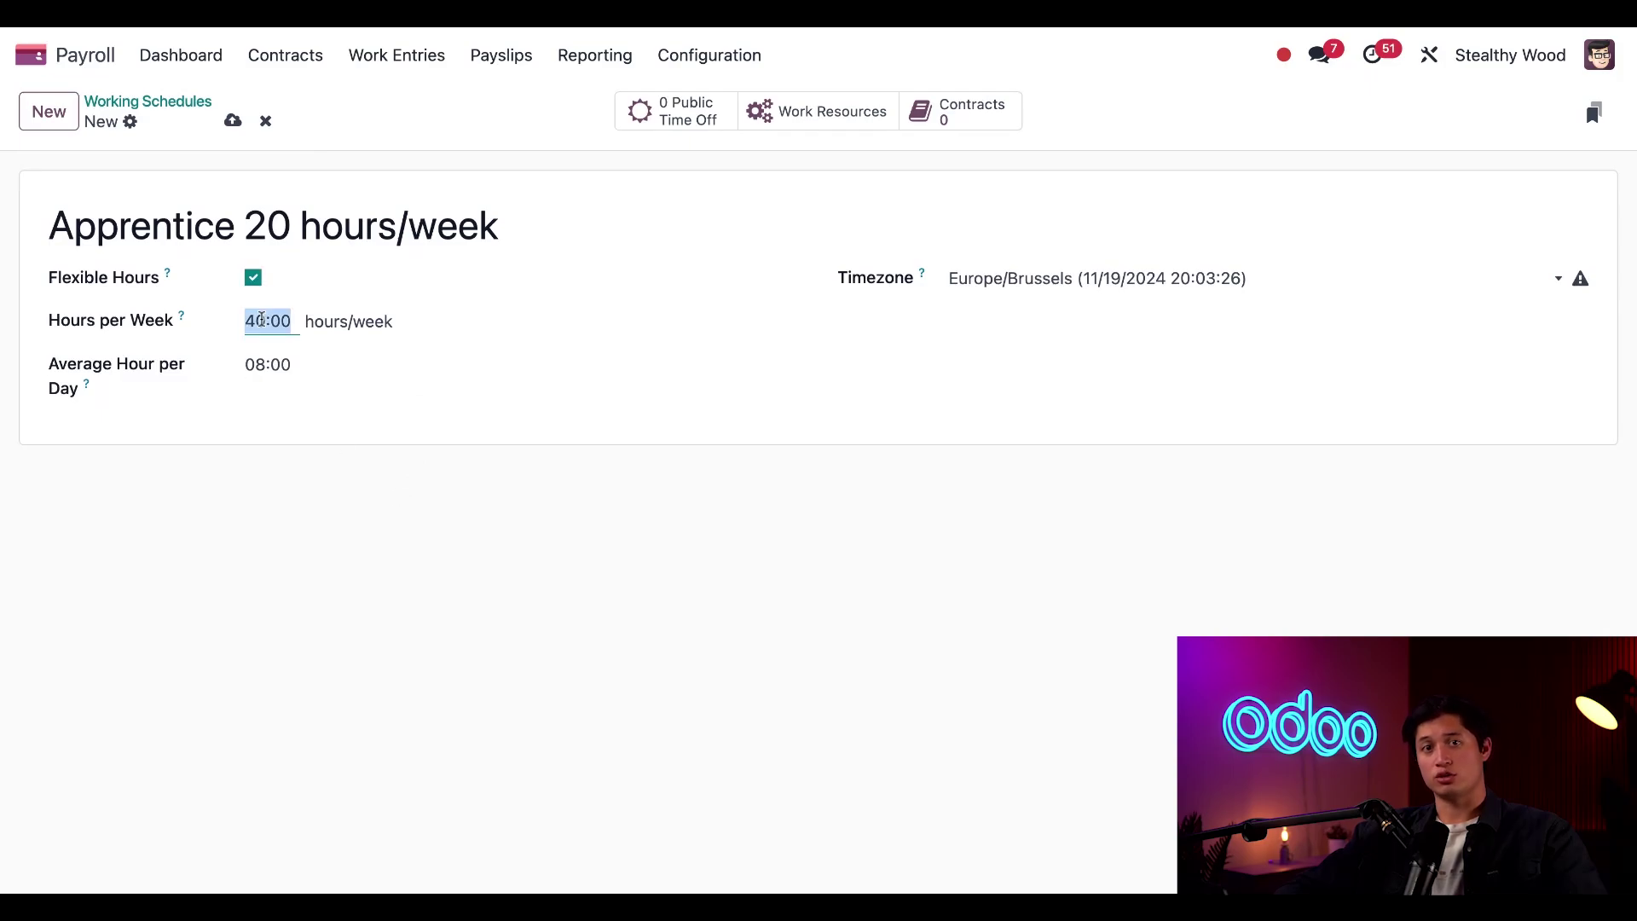
{"action": "type", "text": "20"}
{"action": "left_click", "coordinate": [260, 528]}
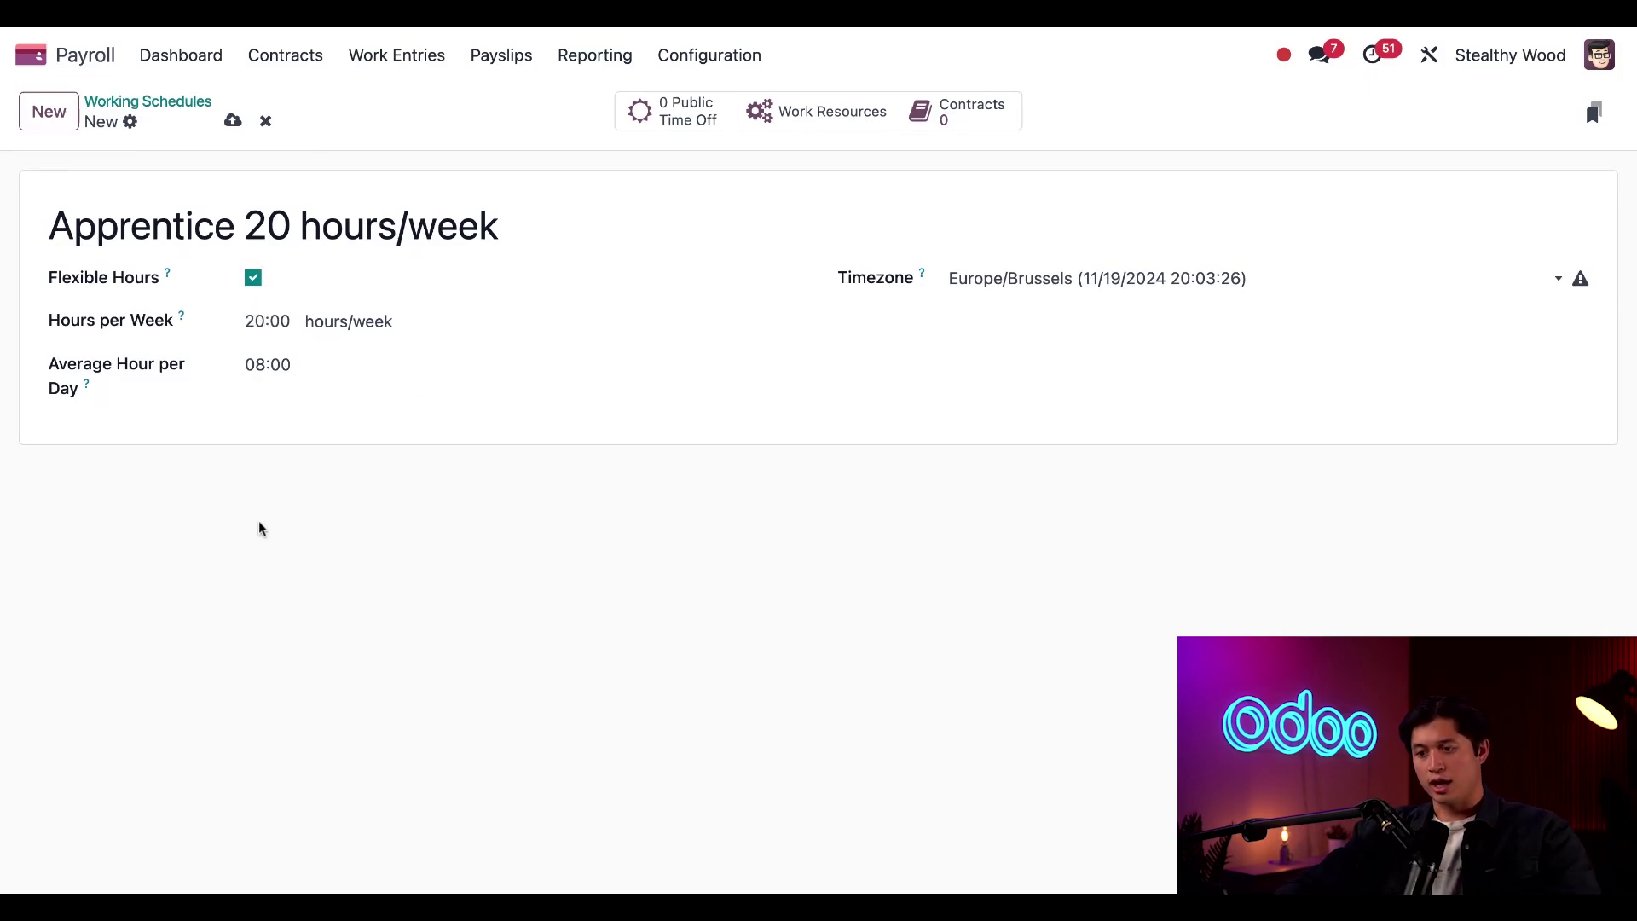
{"action": "left_click", "coordinate": [262, 366]}
{"action": "type", "text": "4"}
{"action": "left_click", "coordinate": [442, 528]}
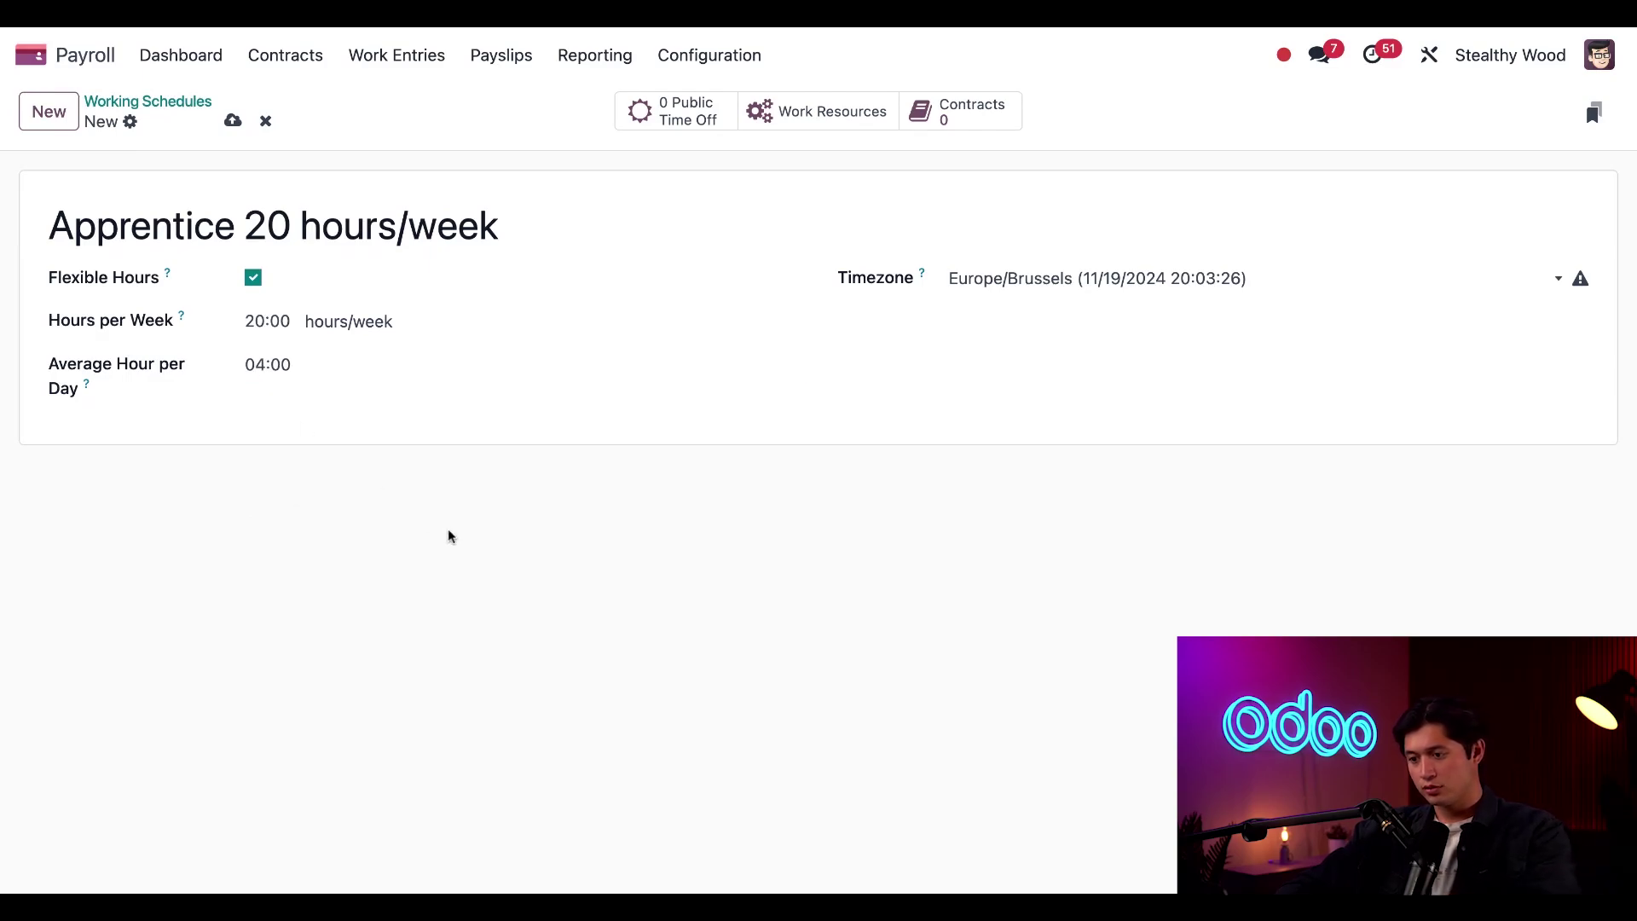
{"action": "left_click", "coordinate": [1073, 279]}
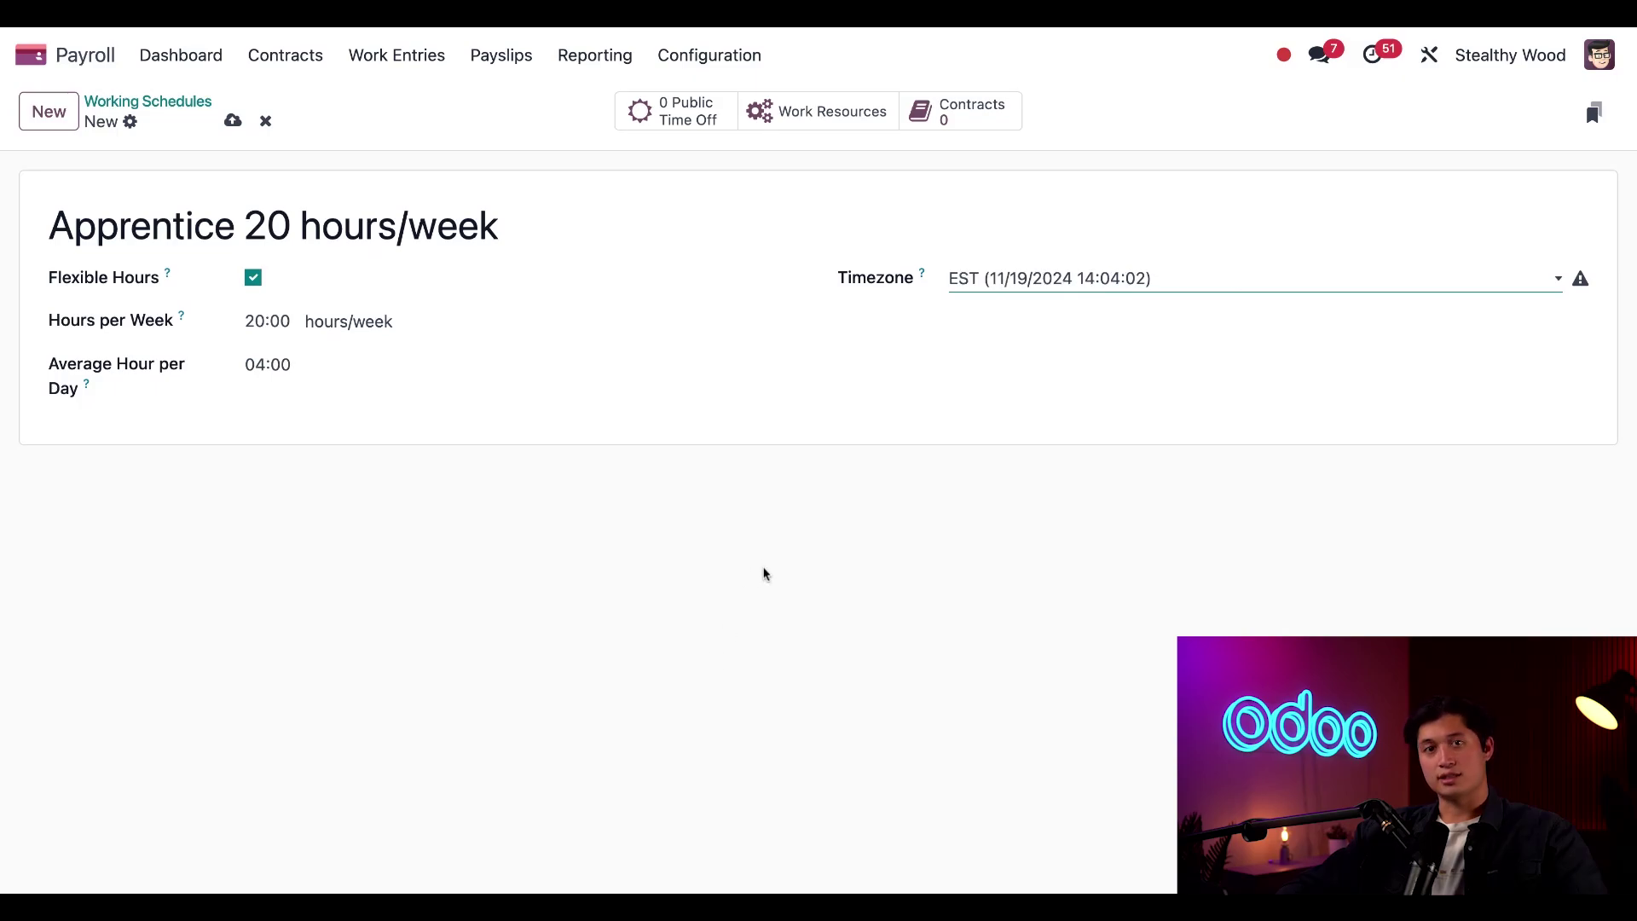